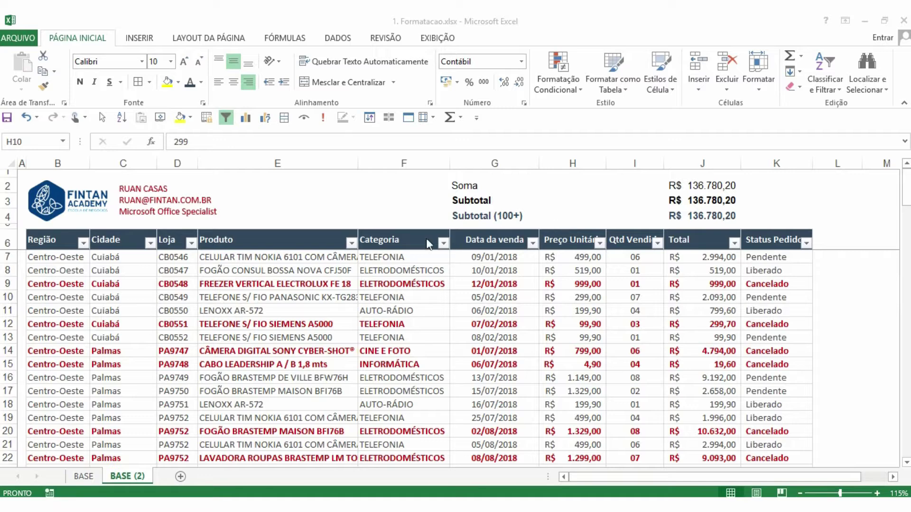
Look over the sales table on the BASE (2) sheet and inspect the SOMA formula in J2.
{"action": "left_click", "coordinate": [237, 260]}
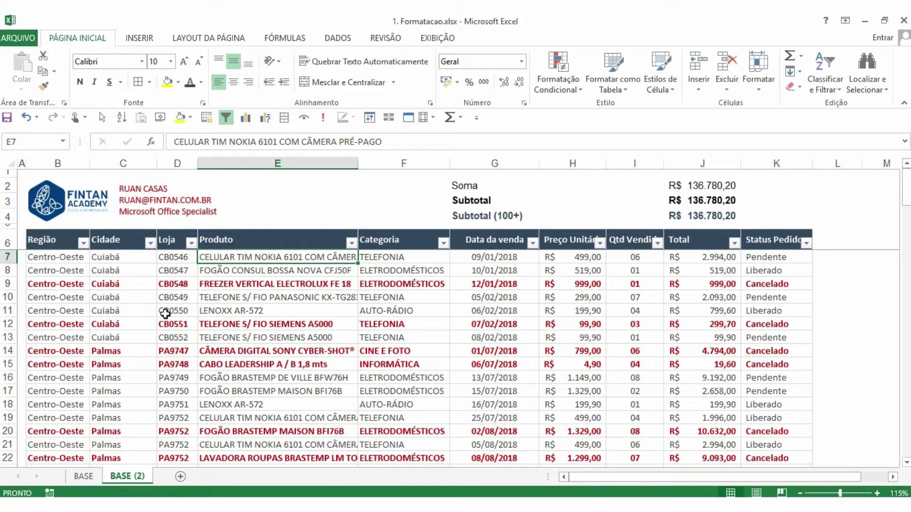
{"action": "scroll", "coordinate": [183, 328], "scroll_direction": "down", "scroll_amount": 4}
{"action": "scroll", "coordinate": [184, 331], "scroll_direction": "up", "scroll_amount": 4}
{"action": "left_click", "coordinate": [701, 185]}
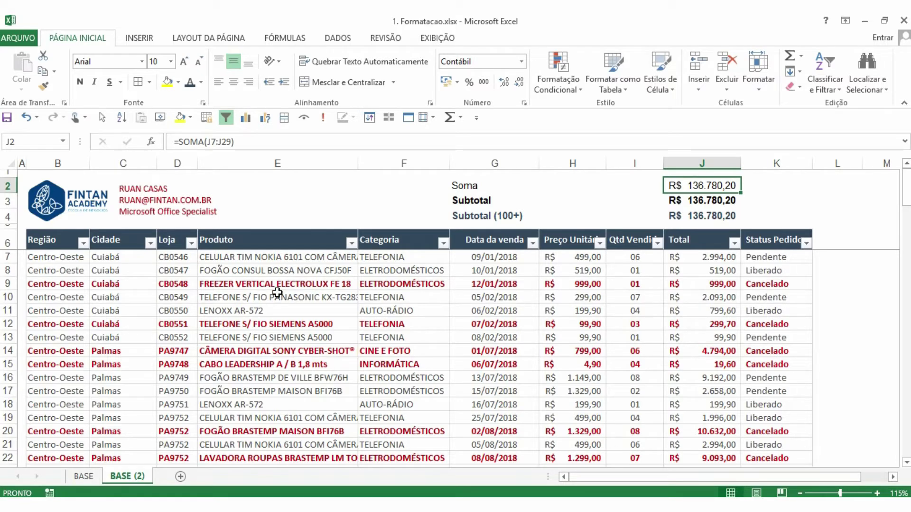
Filter the Categoria column to exclude AUTO-RÁDIO, ELETRODOMÉSTICOS and TVS PLASMA E LCD.
{"action": "left_click", "coordinate": [441, 243]}
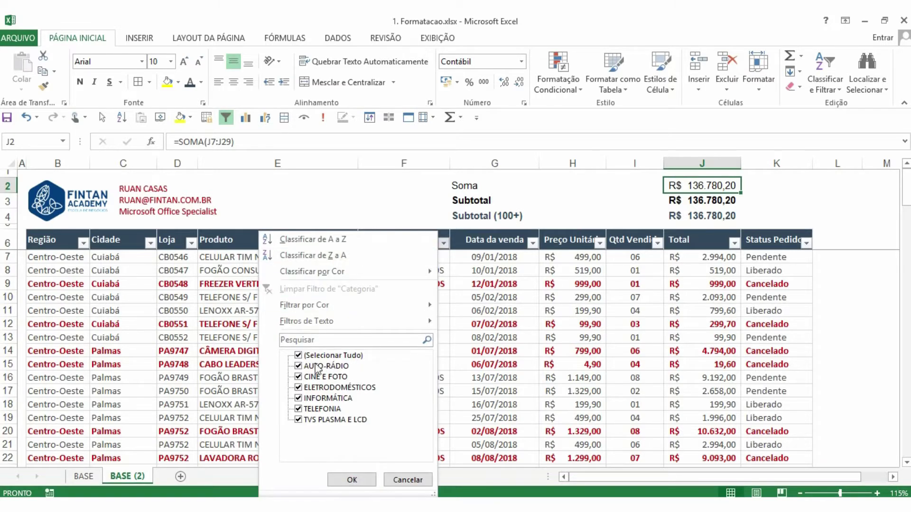
{"action": "left_click", "coordinate": [299, 366]}
{"action": "left_click", "coordinate": [302, 387]}
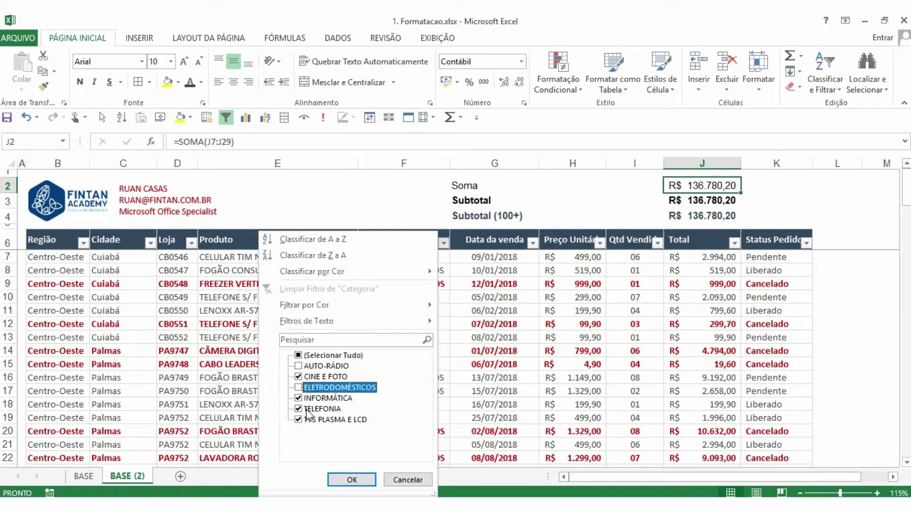
{"action": "left_click", "coordinate": [298, 419]}
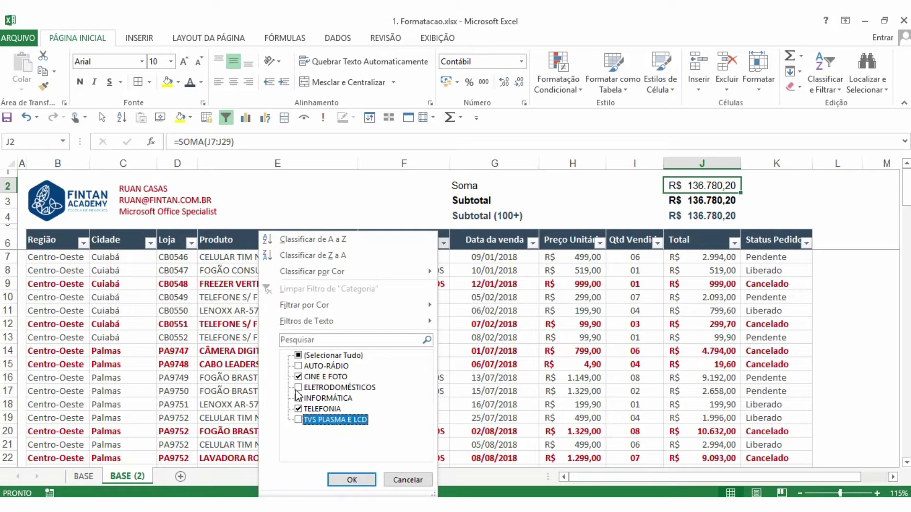
{"action": "left_click", "coordinate": [349, 481]}
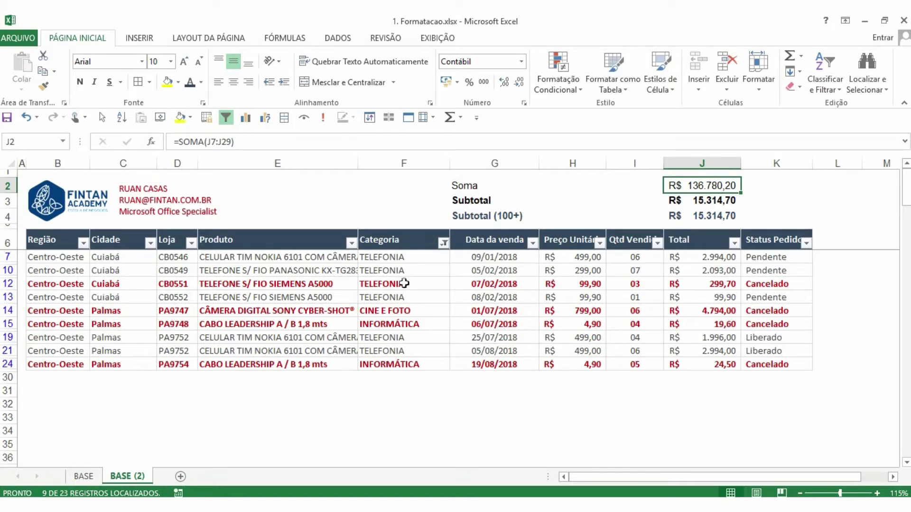
Check which cell range the SOMA formula in J2 covers, leaving the formula as it is.
{"action": "double_click", "coordinate": [683, 186]}
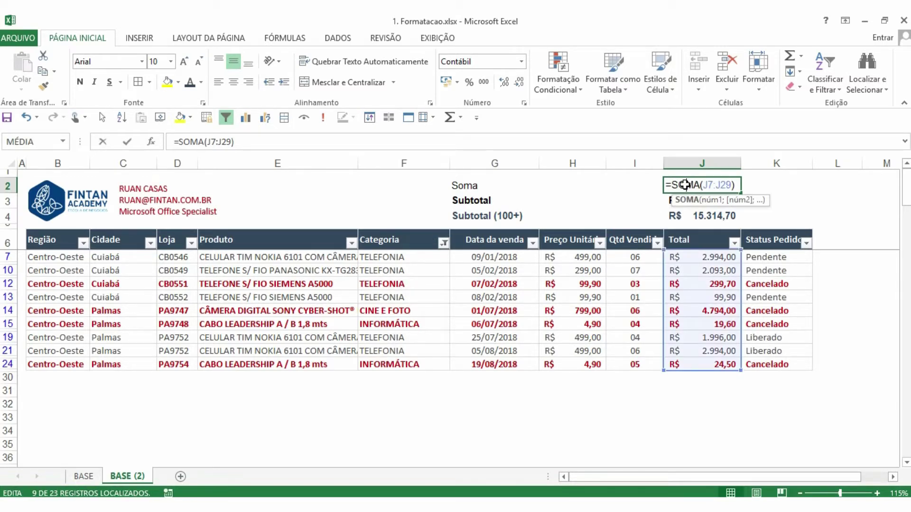
{"action": "key", "text": "Return"}
{"action": "left_click", "coordinate": [716, 182]}
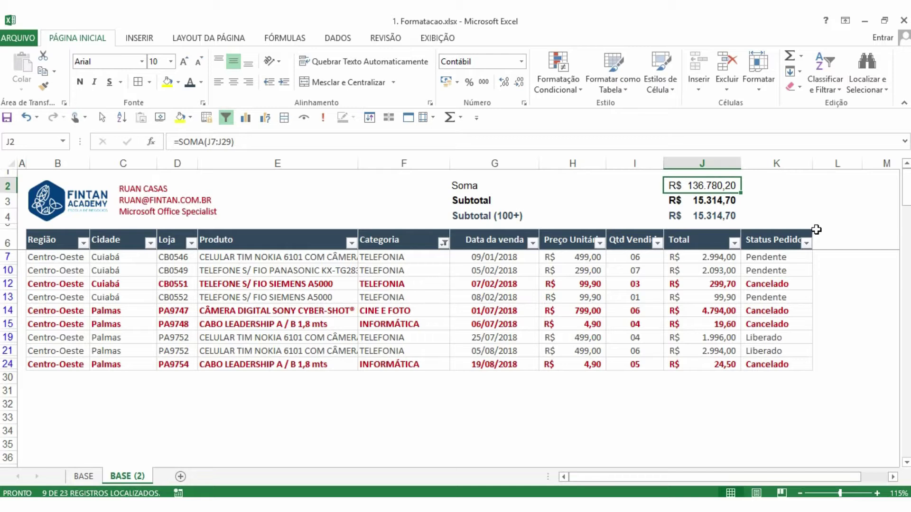
Select the filtered values in the Total column to compare their sum with the SOMA cell J2.
{"action": "left_click", "coordinate": [713, 262]}
{"action": "left_click_drag", "start_coordinate": [712, 262], "coordinate": [712, 364]}
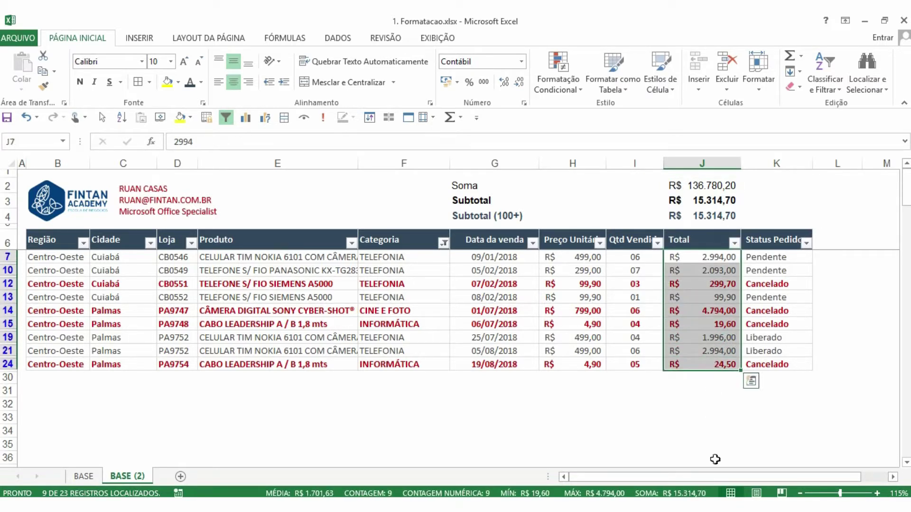
{"action": "left_click", "coordinate": [699, 188]}
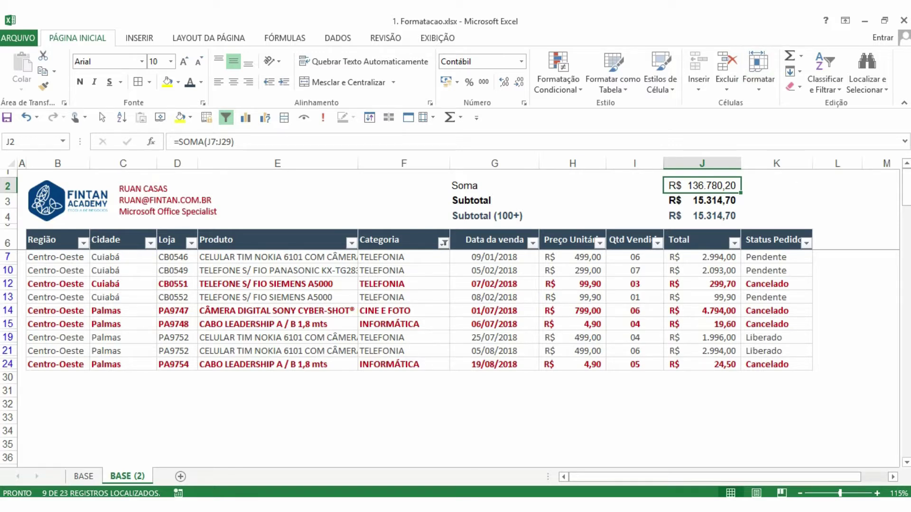
Filter the Cidade column to show only Palmas and inspect the SUBTOTAL formula in J3.
{"action": "left_click", "coordinate": [150, 243]}
{"action": "left_click", "coordinate": [215, 357]}
{"action": "left_click", "coordinate": [214, 376]}
{"action": "left_click", "coordinate": [247, 479]}
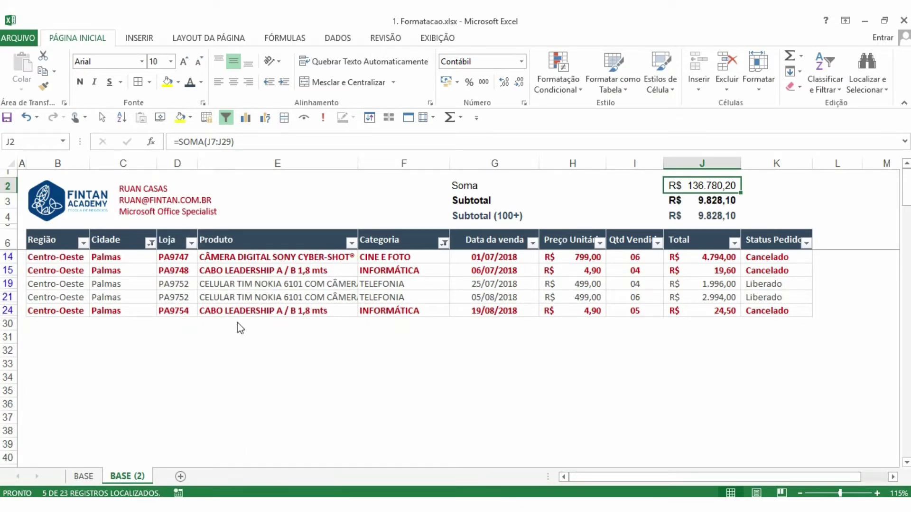
{"action": "left_click", "coordinate": [697, 199]}
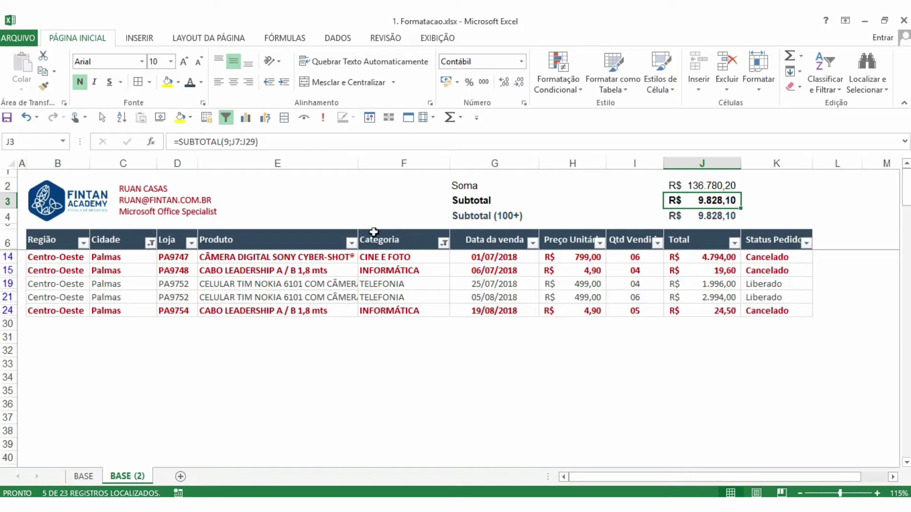
Clear the Cidade and Categoria filters from the sales table.
{"action": "left_click", "coordinate": [325, 239]}
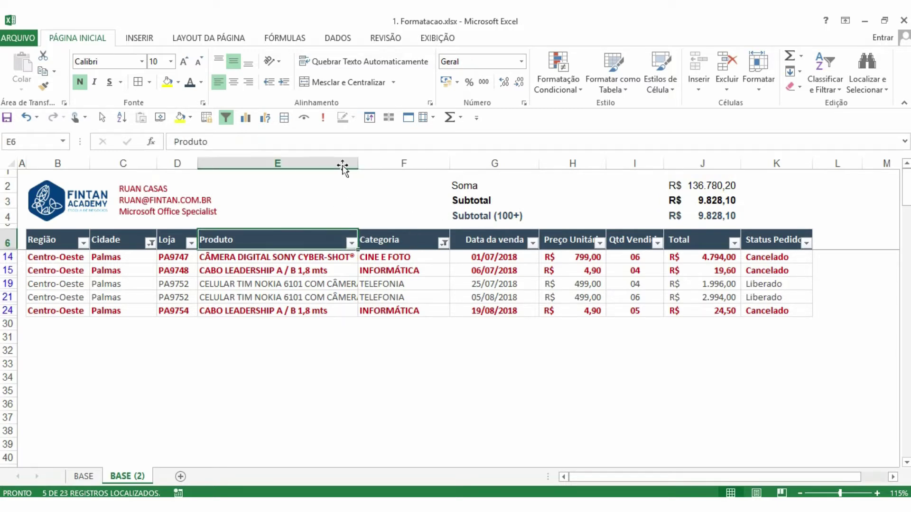
{"action": "left_click", "coordinate": [351, 40]}
{"action": "left_click", "coordinate": [387, 56]}
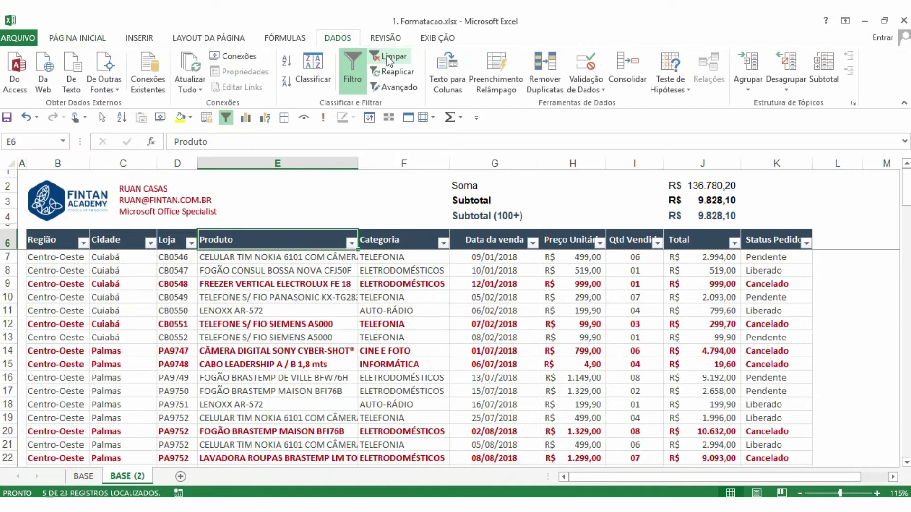
{"action": "left_click", "coordinate": [696, 207]}
{"action": "left_click", "coordinate": [799, 199]}
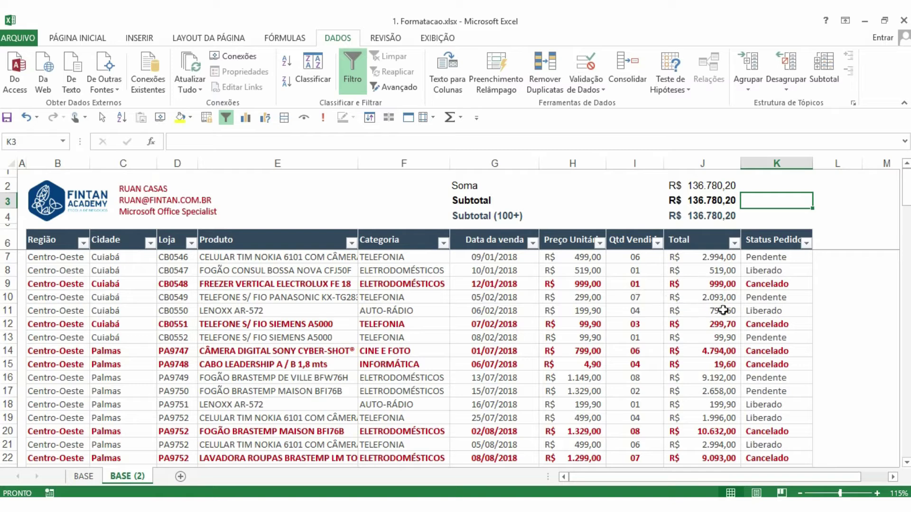
Set the order status in K9, for the FREEZER VERTICAL ELECTROLUX row, to Liberado.
{"action": "left_click", "coordinate": [761, 288]}
{"action": "type", "text": "Liberado"}
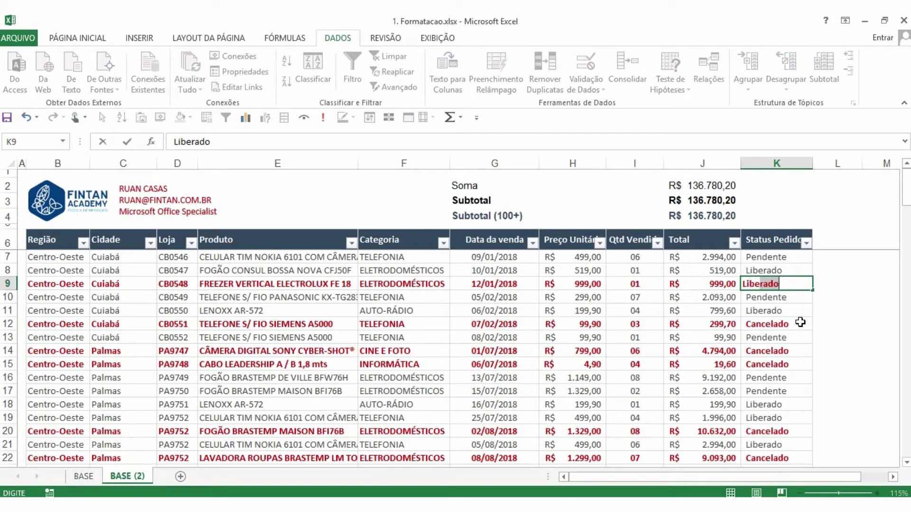
{"action": "key", "text": "Return"}
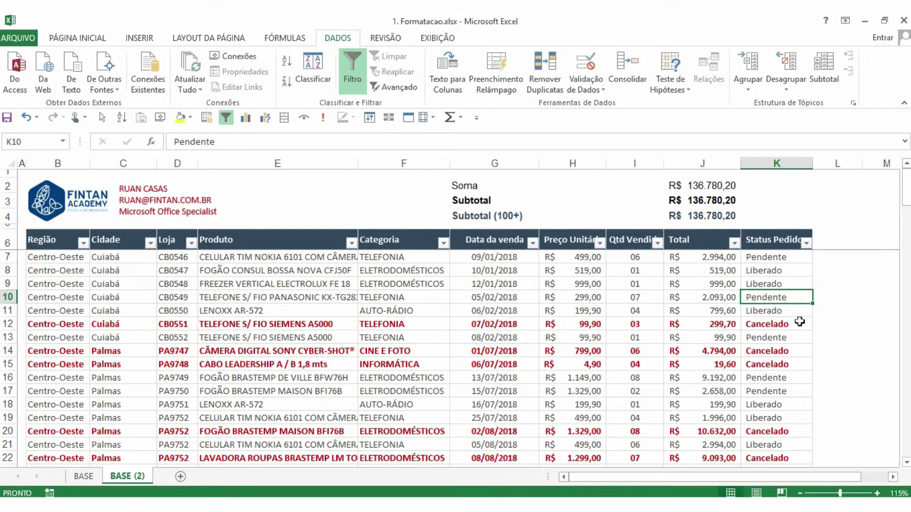
Change the order status in K9 to Pendente.
{"action": "key", "text": "Up"}
{"action": "type", "text": "Pendent"}
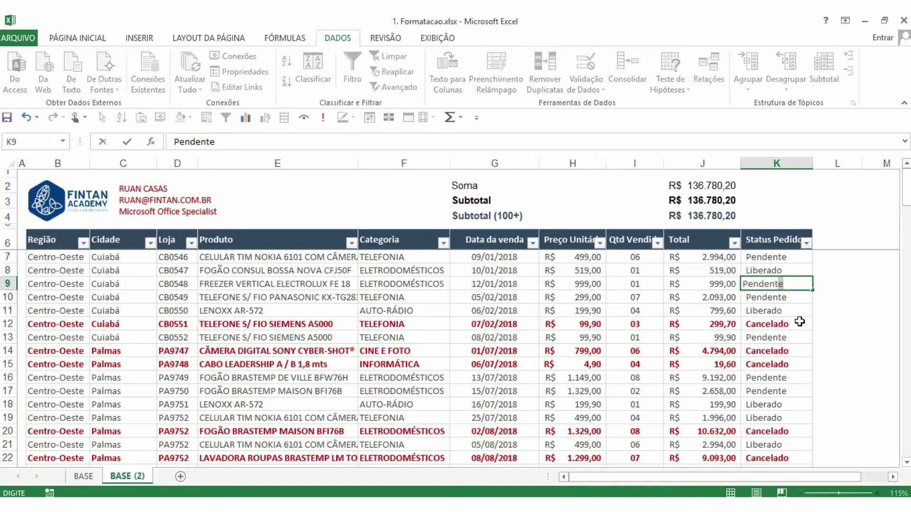
{"action": "key", "text": "Return"}
Set the order status in K9 back to Cancelado.
{"action": "key", "text": "Up"}
{"action": "type", "text": "Cancelado"}
{"action": "key", "text": "Return"}
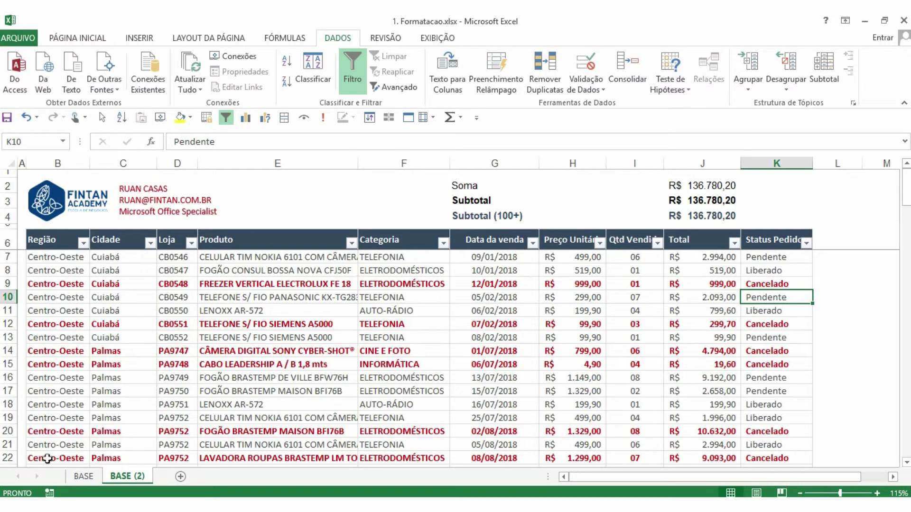
Switch to the BASE sheet and enter the label Soma in G1.
{"action": "left_click", "coordinate": [84, 476]}
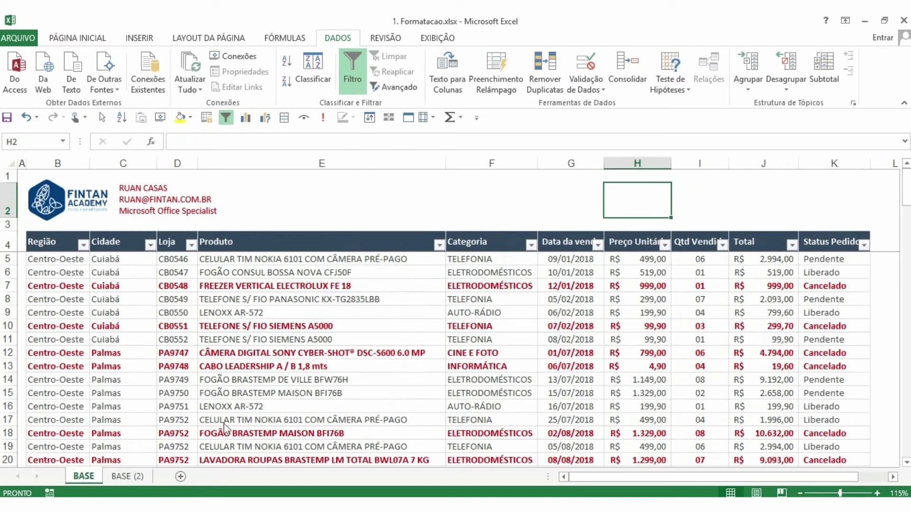
{"action": "left_click", "coordinate": [584, 207]}
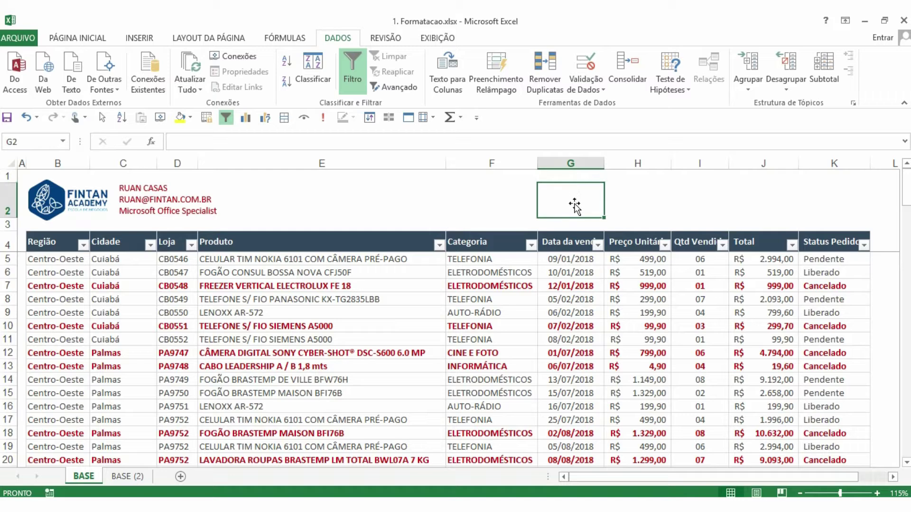
{"action": "left_click", "coordinate": [571, 176]}
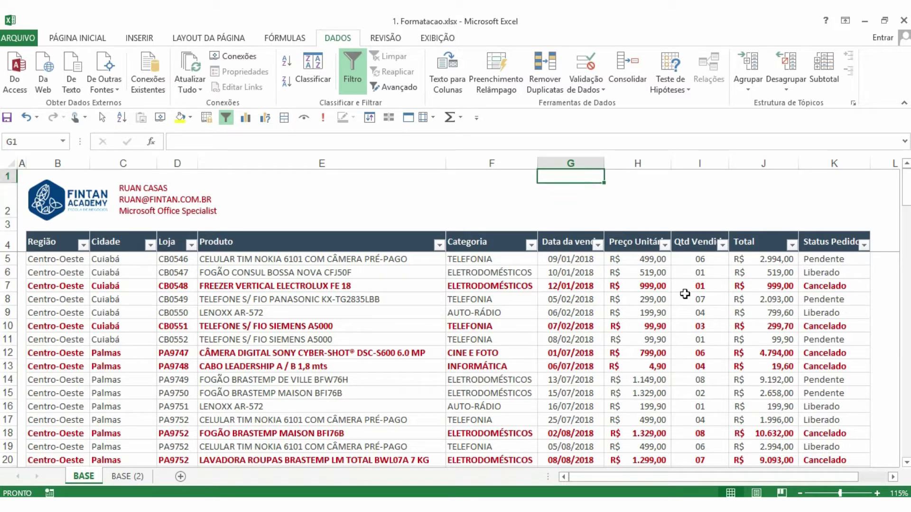
{"action": "type", "text": "Soma"}
{"action": "key", "text": "Tab"}
Enter a SOMA formula in J1 that adds the Total column values in J5:J27.
{"action": "key", "text": "Tab"}
{"action": "key", "text": "Tab"}
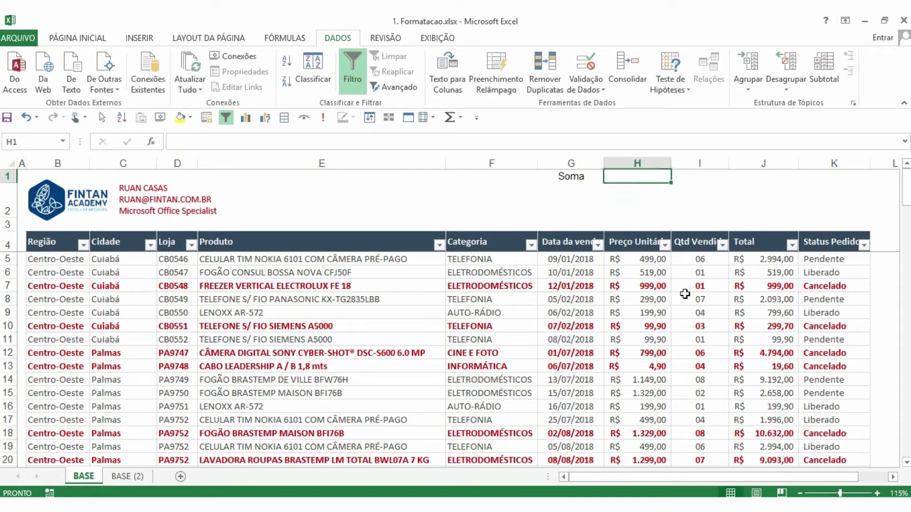
{"action": "type", "text": "=som"}
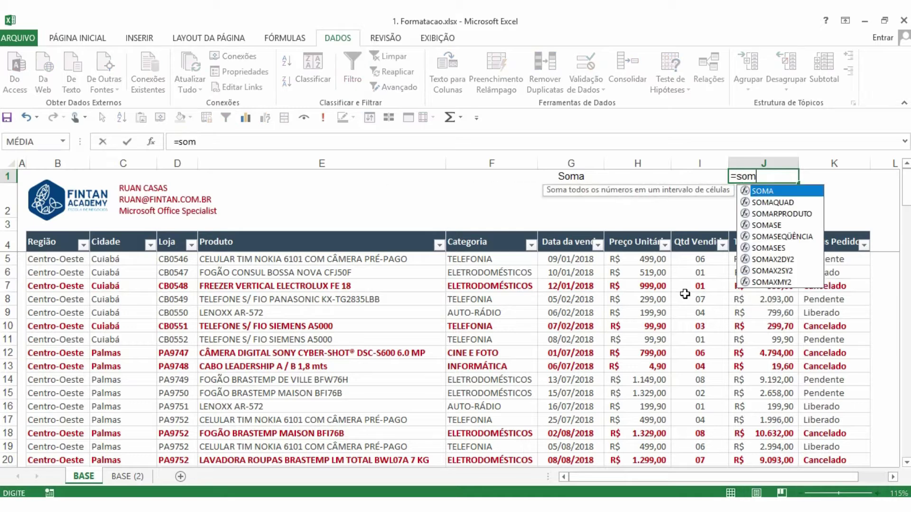
{"action": "key", "text": "Tab"}
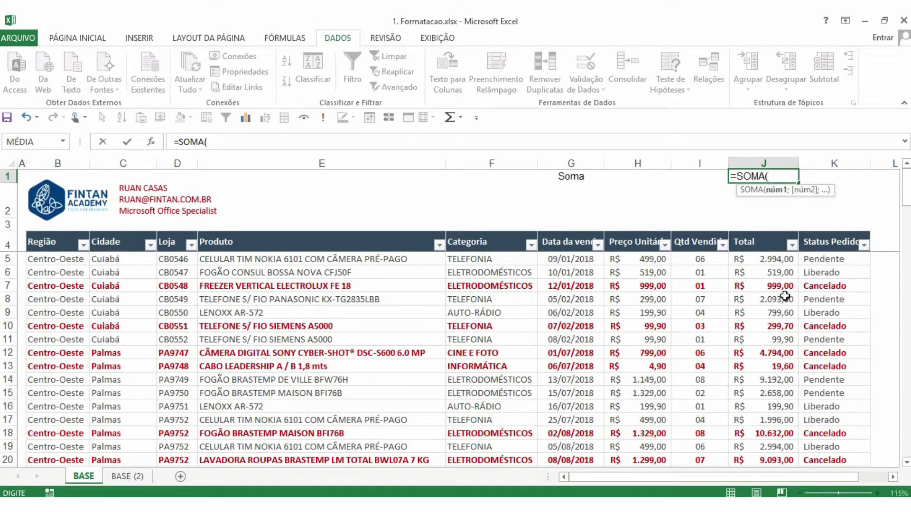
{"action": "left_click", "coordinate": [766, 259]}
{"action": "key", "text": "ctrl+shift+Down"}
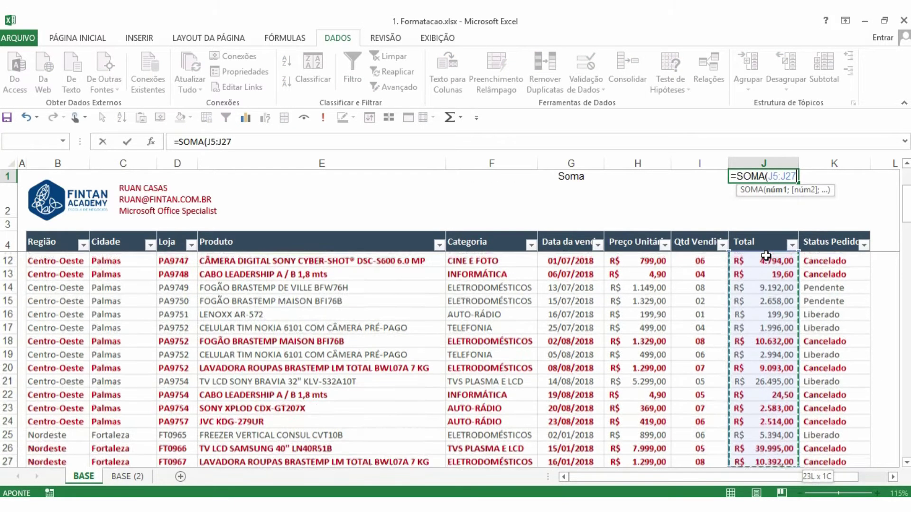
{"action": "key", "text": "Return"}
Start a SUBTOTAL formula in G2, below the Soma label.
{"action": "key", "text": "Up"}
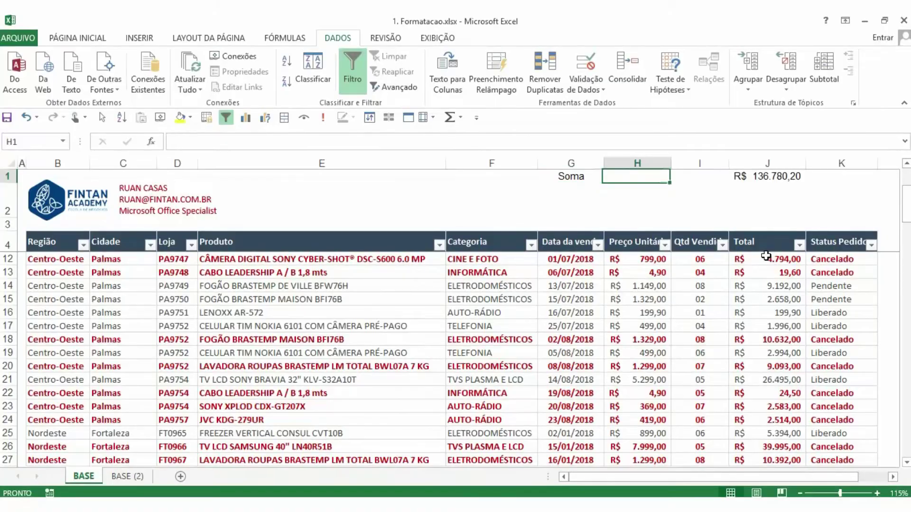
{"action": "key", "text": "Right"}
{"action": "key", "text": "Right"}
{"action": "key", "text": "Left"}
{"action": "key", "text": "Left"}
{"action": "key", "text": "Down"}
{"action": "key", "text": "Left"}
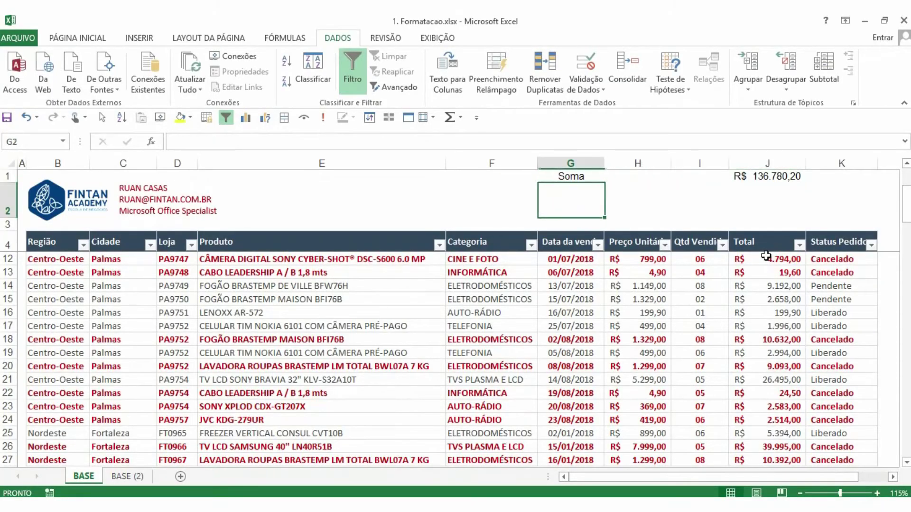
{"action": "type", "text": "=sub"}
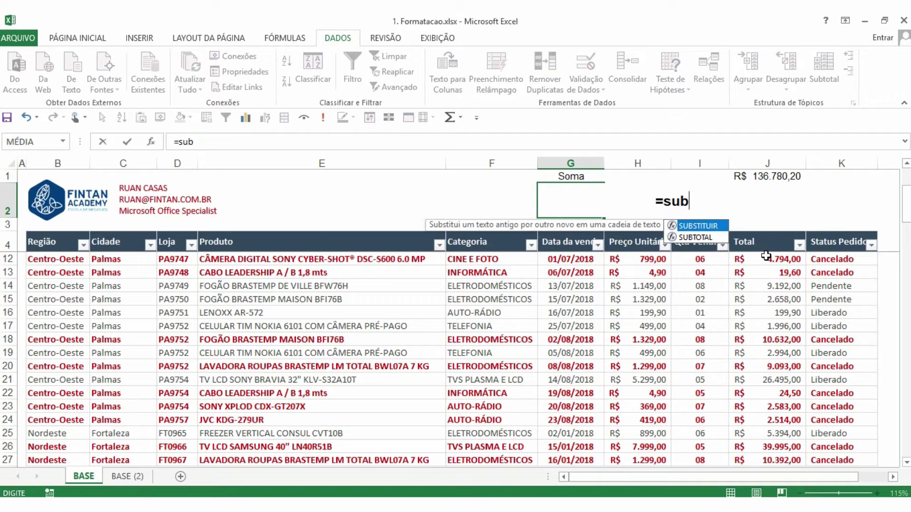
{"action": "key", "text": "Down"}
{"action": "key", "text": "Tab"}
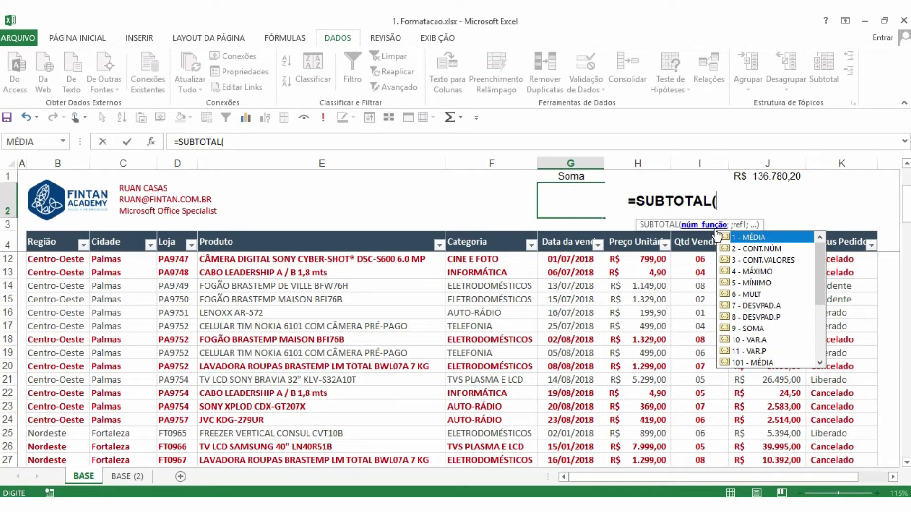
Examine the function-number options of SUBTOTAL through the 100-series entries, and discard the unfinished formula in G2.
{"action": "left_click", "coordinate": [758, 250]}
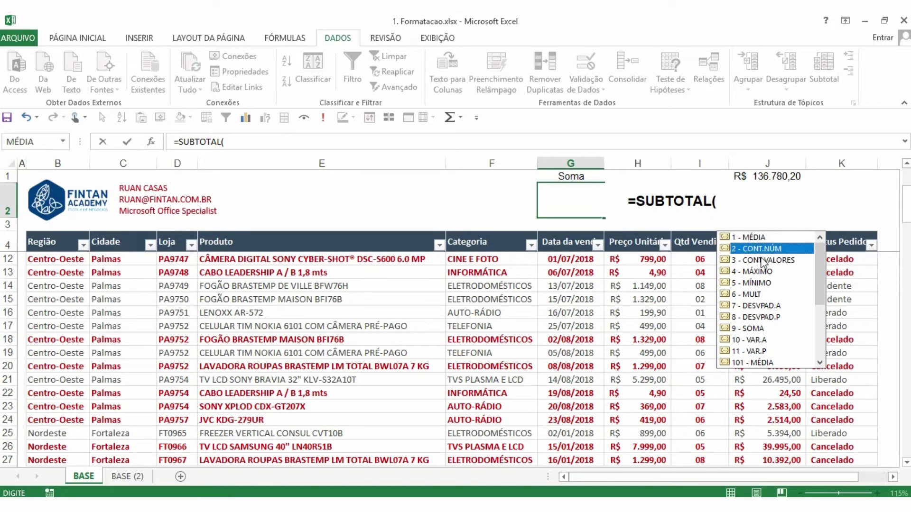
{"action": "left_click", "coordinate": [760, 259]}
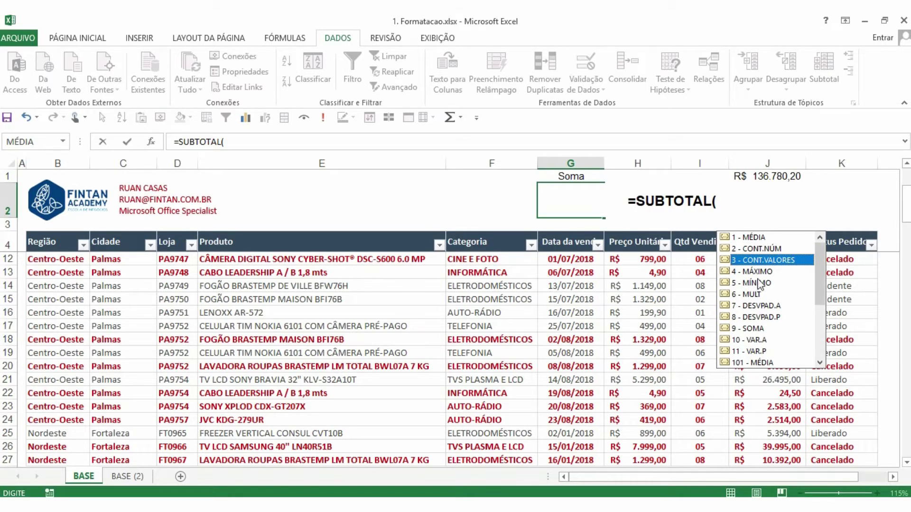
{"action": "key", "text": "Down"}
{"action": "key", "text": "Down"}
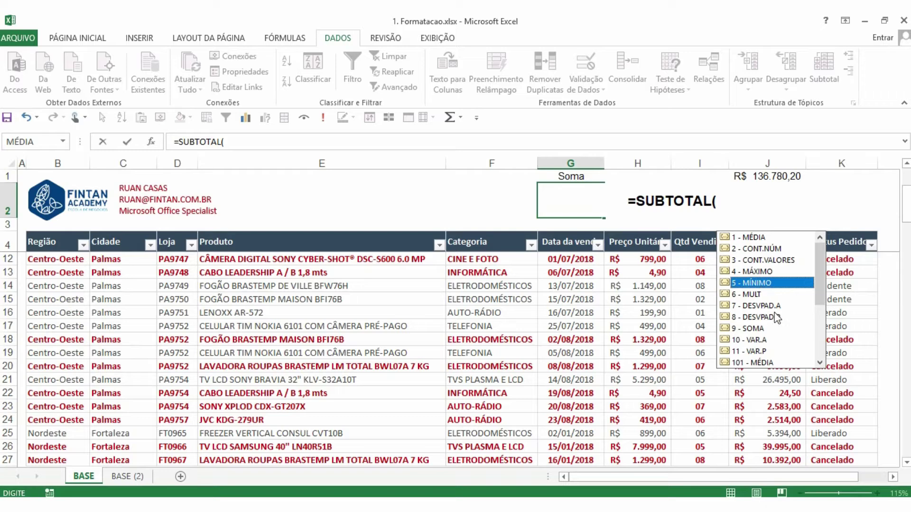
{"action": "left_click", "coordinate": [765, 294]}
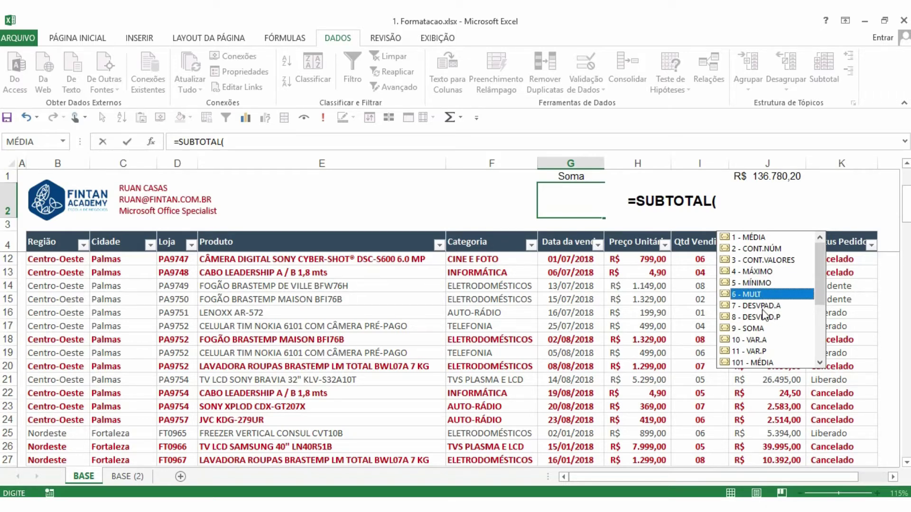
{"action": "left_click", "coordinate": [764, 308]}
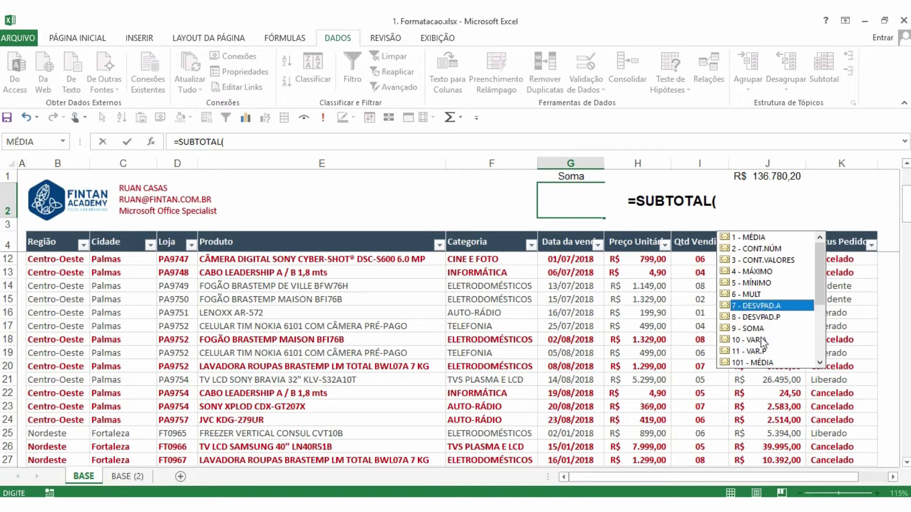
{"action": "left_click", "coordinate": [756, 329]}
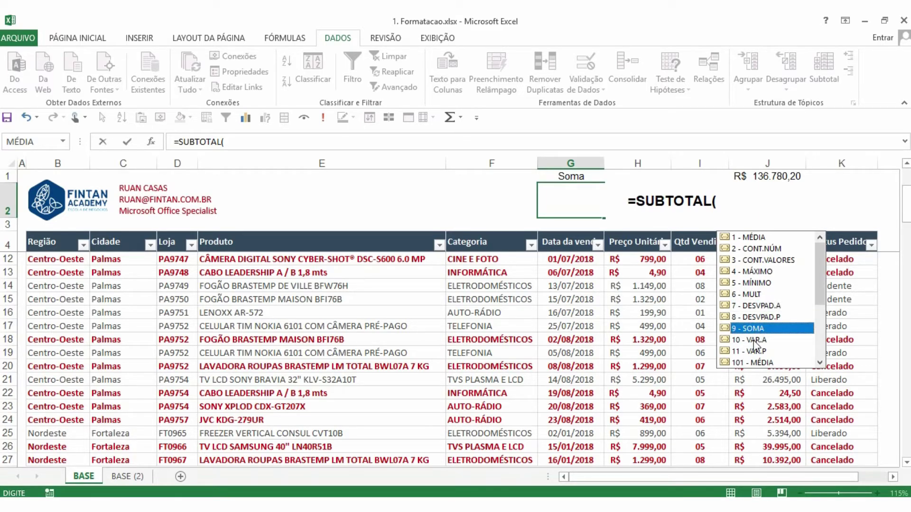
{"action": "left_click", "coordinate": [758, 340]}
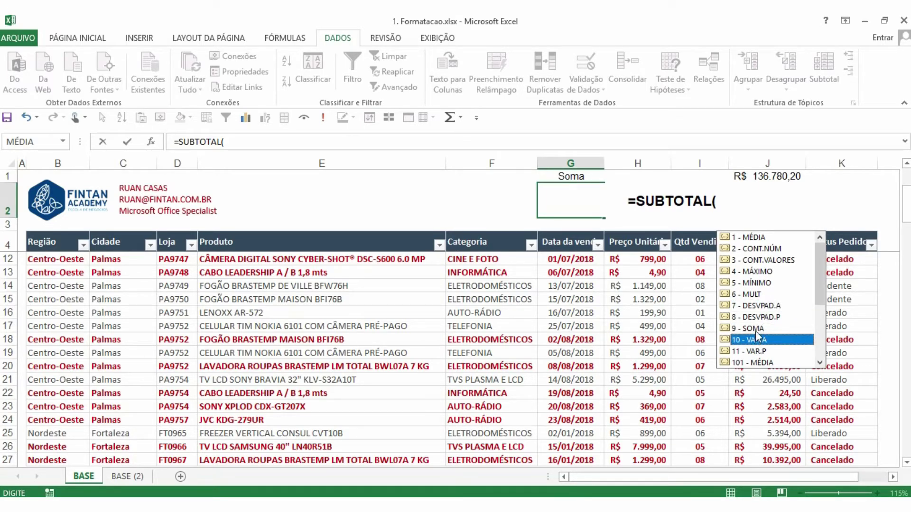
{"action": "left_click", "coordinate": [755, 331]}
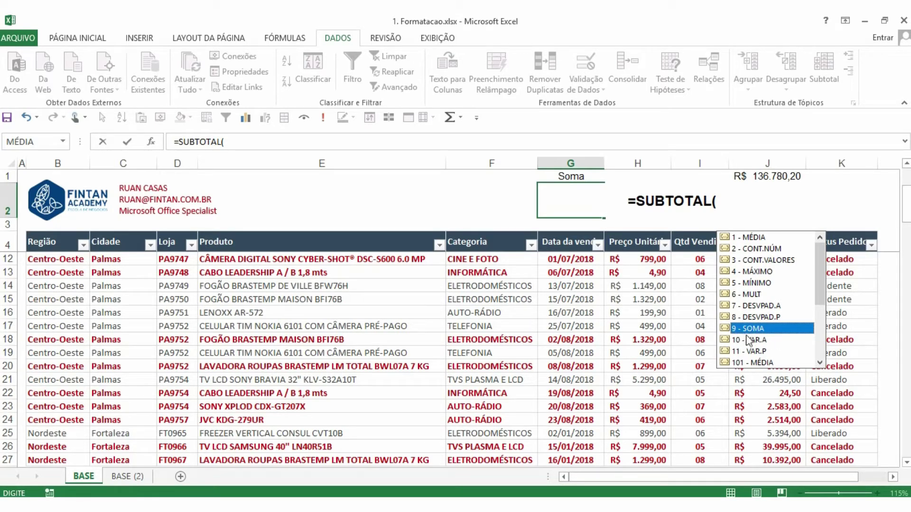
{"action": "left_click_drag", "start_coordinate": [820, 292], "coordinate": [824, 352]}
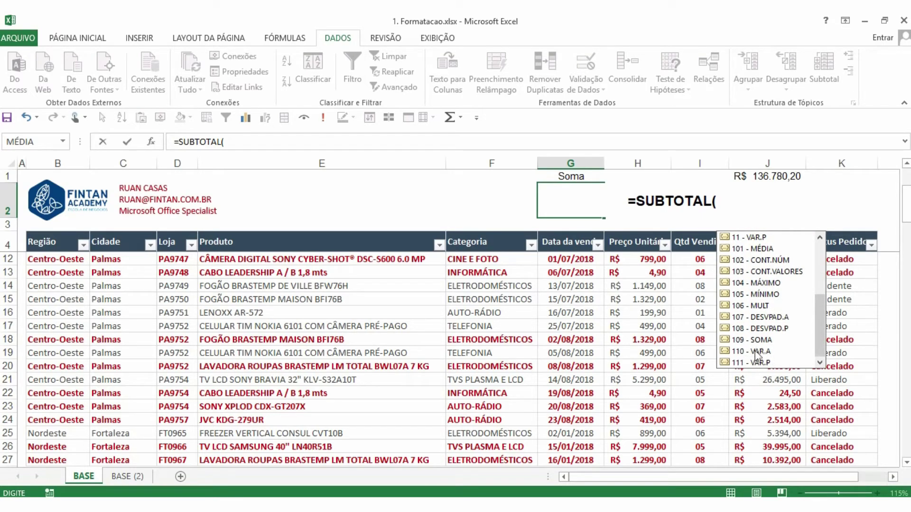
{"action": "left_click_drag", "start_coordinate": [818, 306], "coordinate": [819, 278]}
{"action": "key", "text": "Escape"}
{"action": "key", "text": "Escape"}
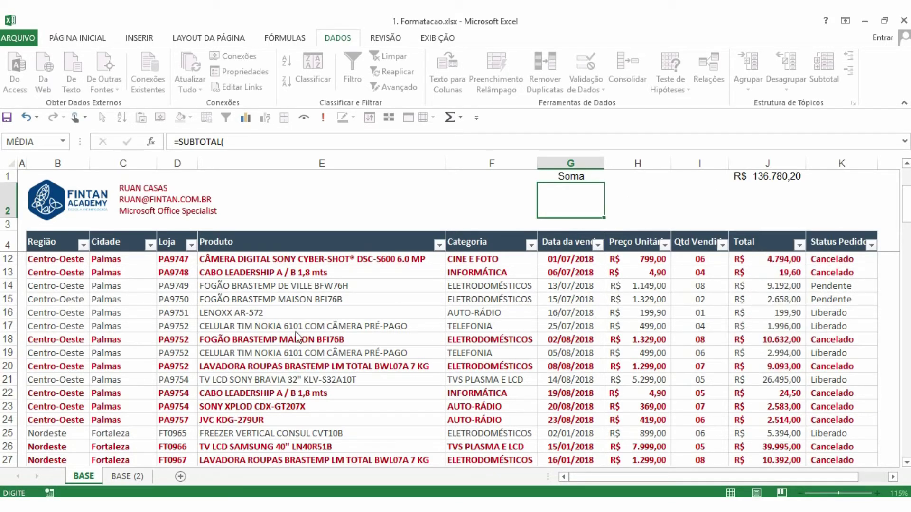
Filter the Categoria column on the BASE (2) sheet to show only TELEFONIA.
{"action": "left_click", "coordinate": [125, 474]}
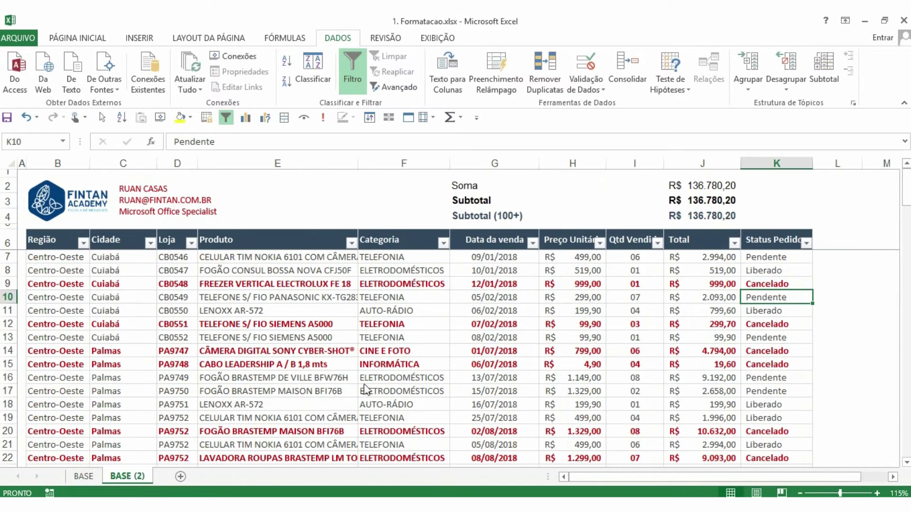
{"action": "left_click", "coordinate": [404, 378]}
{"action": "left_click_drag", "start_coordinate": [494, 324], "coordinate": [494, 311]}
{"action": "left_click", "coordinate": [565, 243]}
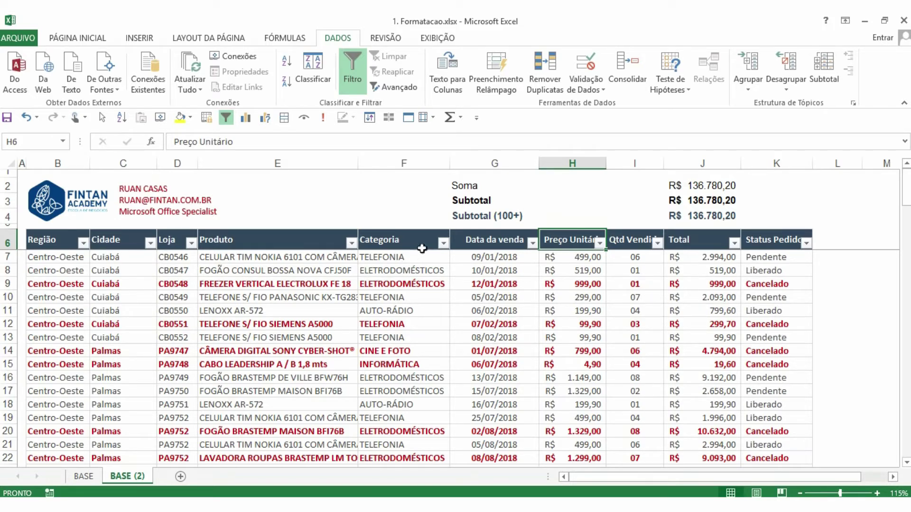
{"action": "left_click", "coordinate": [443, 243]}
{"action": "left_click", "coordinate": [344, 359]}
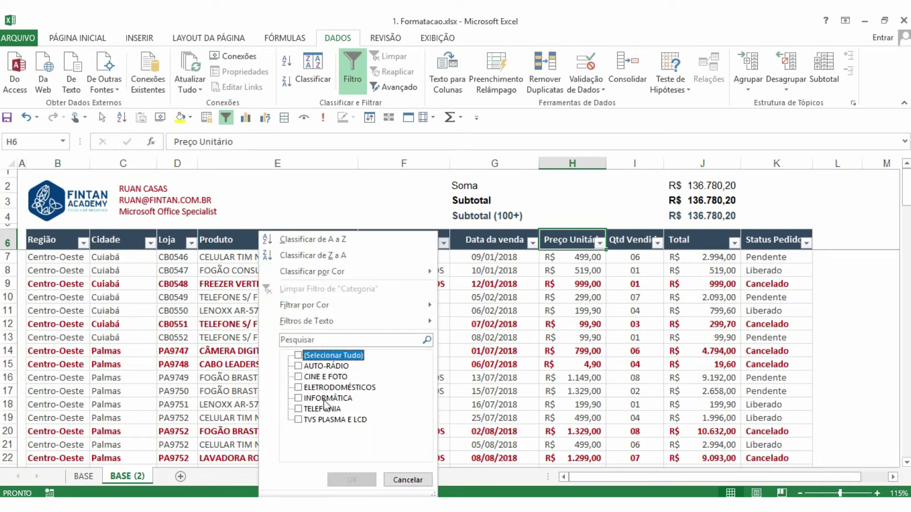
{"action": "left_click", "coordinate": [321, 408]}
{"action": "left_click", "coordinate": [354, 480]}
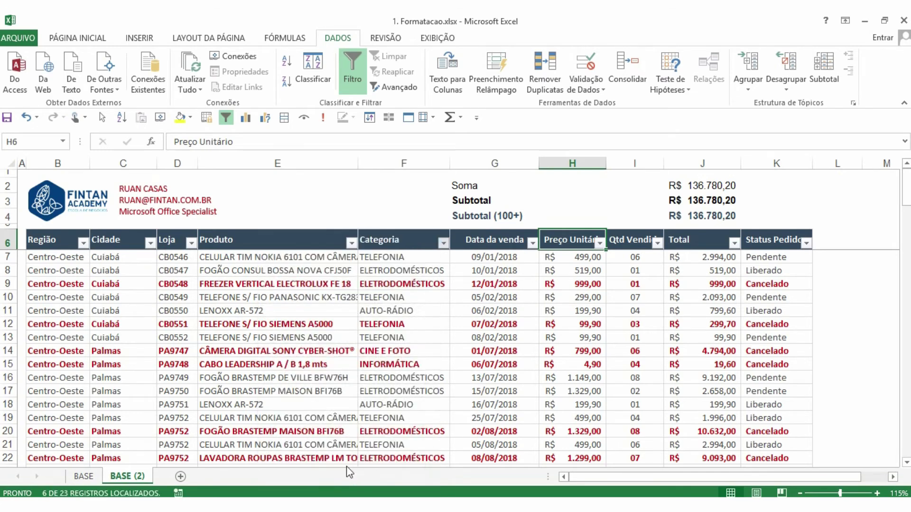
{"action": "left_click", "coordinate": [325, 362]}
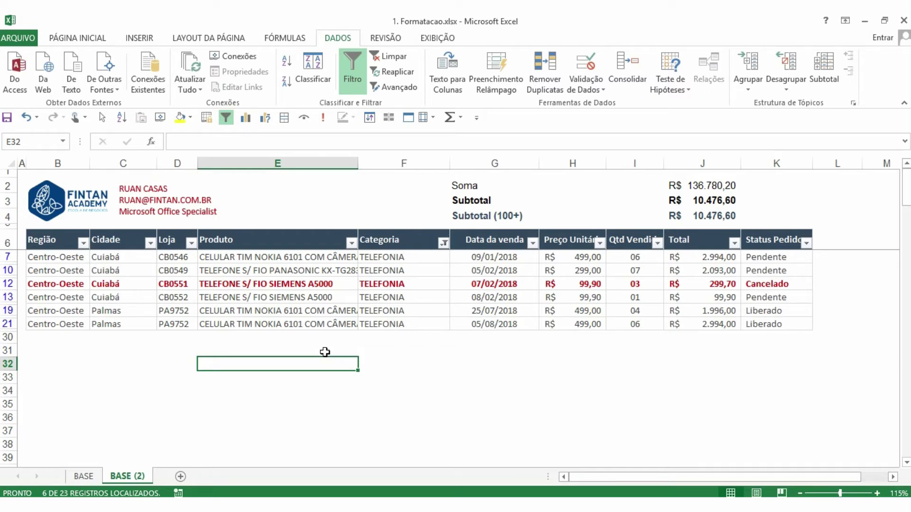
Clear the Categoria filter on the BASE (2) sheet.
{"action": "left_click", "coordinate": [387, 57]}
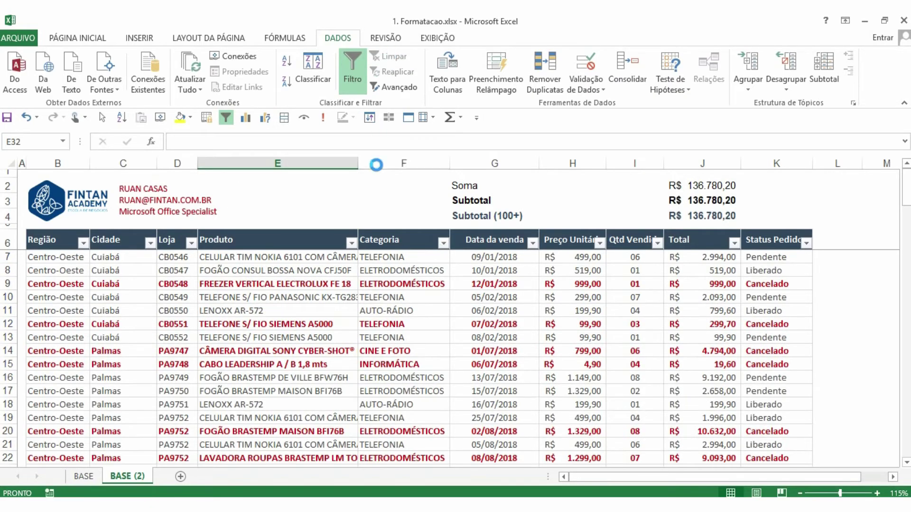
{"action": "left_click", "coordinate": [85, 476]}
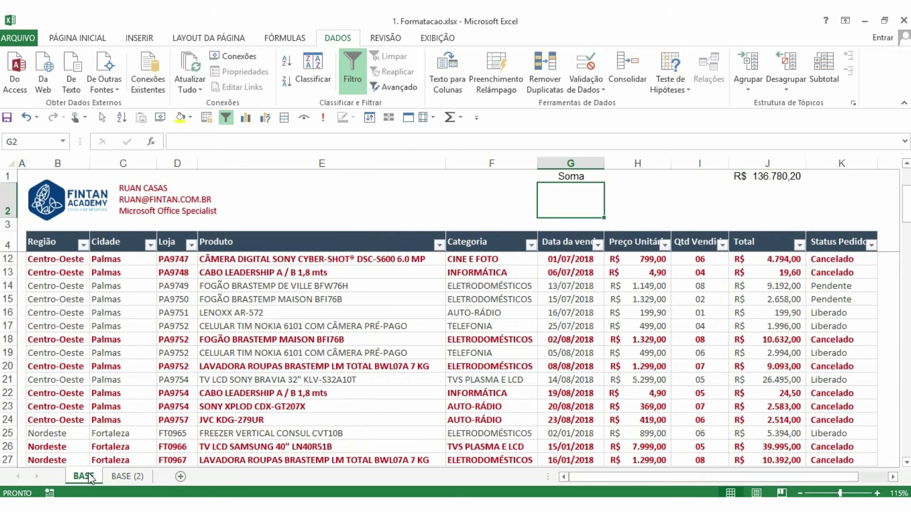
{"action": "left_click", "coordinate": [127, 476]}
Hide rows 11 to 17 on the BASE (2) sheet.
{"action": "left_click", "coordinate": [233, 352]}
{"action": "left_click", "coordinate": [238, 270]}
{"action": "left_click", "coordinate": [286, 299]}
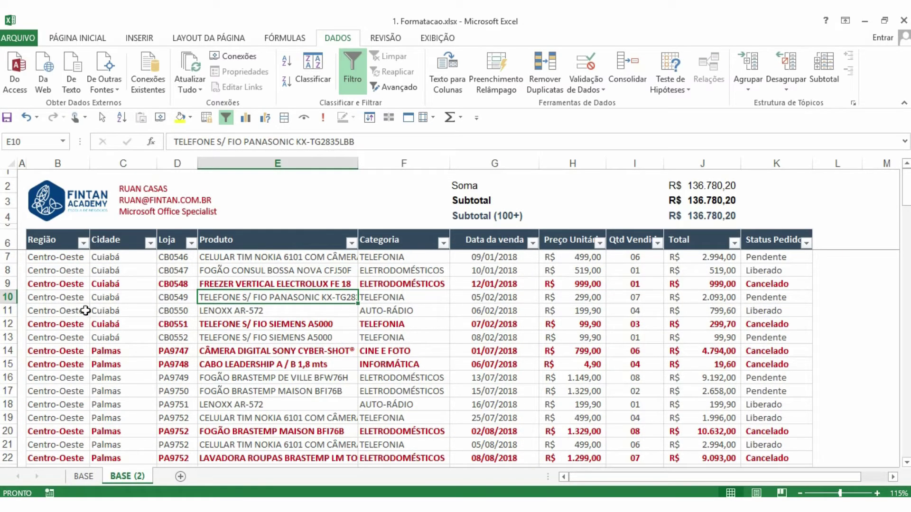
{"action": "left_click_drag", "start_coordinate": [7, 311], "coordinate": [10, 390]}
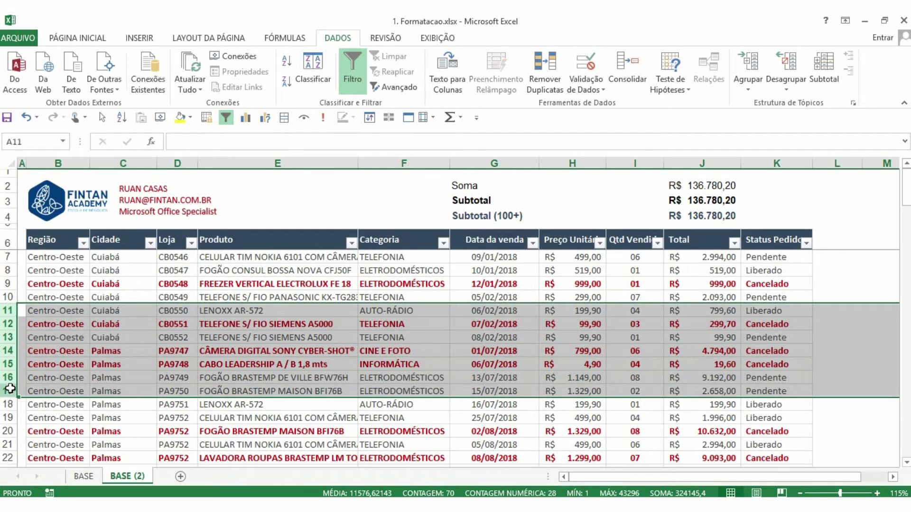
{"action": "right_click", "coordinate": [6, 345]}
{"action": "left_click", "coordinate": [39, 318]}
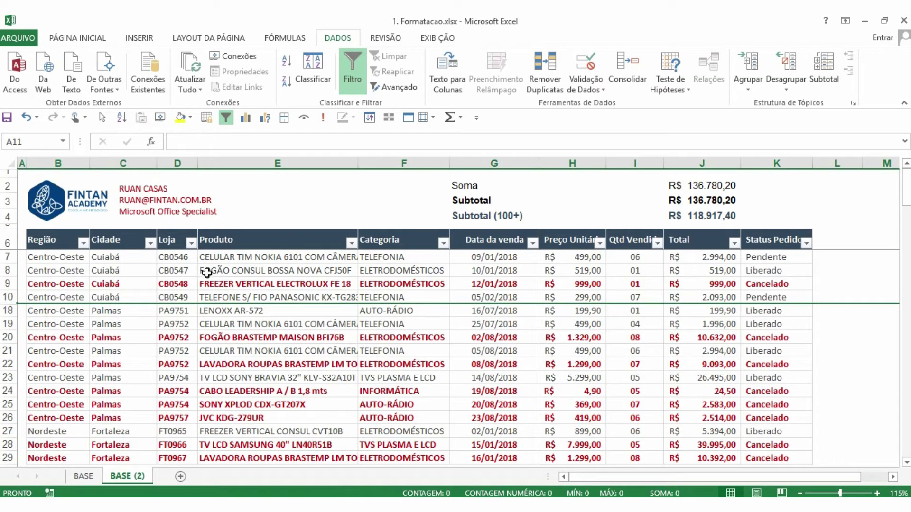
Inspect the formulas behind the Subtotal (100+), Subtotal and Soma totals in J4, J3 and J2.
{"action": "left_click", "coordinate": [472, 217]}
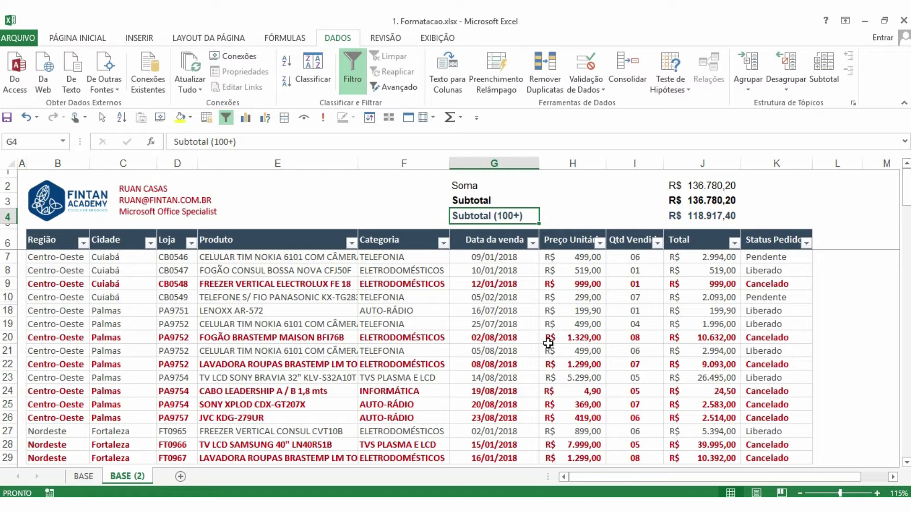
{"action": "left_click", "coordinate": [714, 211]}
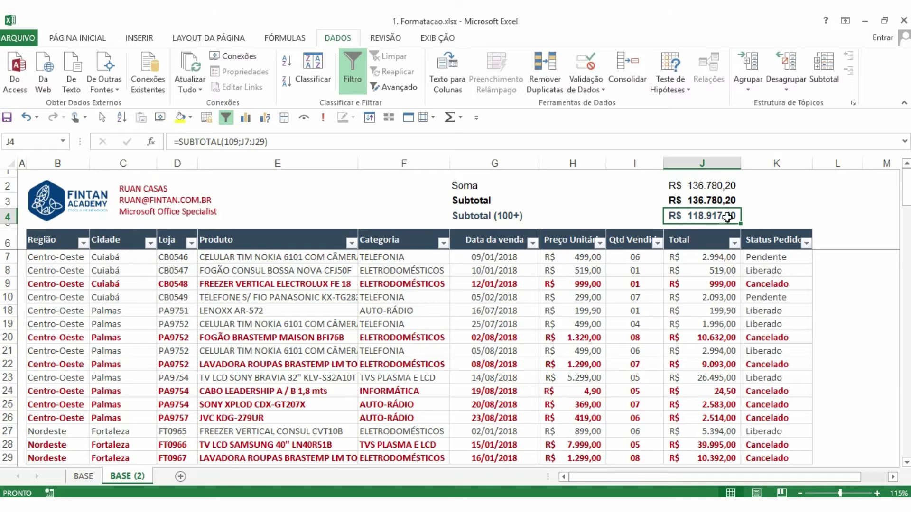
{"action": "left_click", "coordinate": [708, 199]}
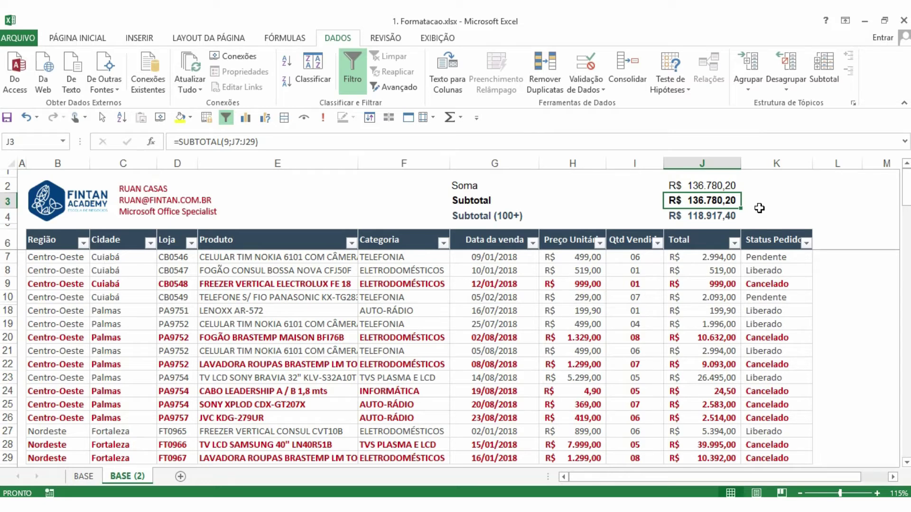
{"action": "left_click", "coordinate": [696, 187]}
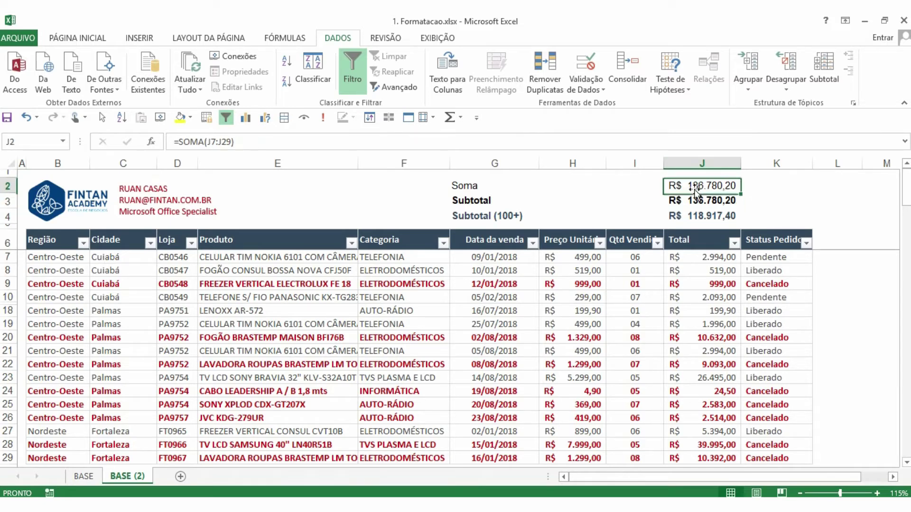
{"action": "left_click", "coordinate": [695, 201]}
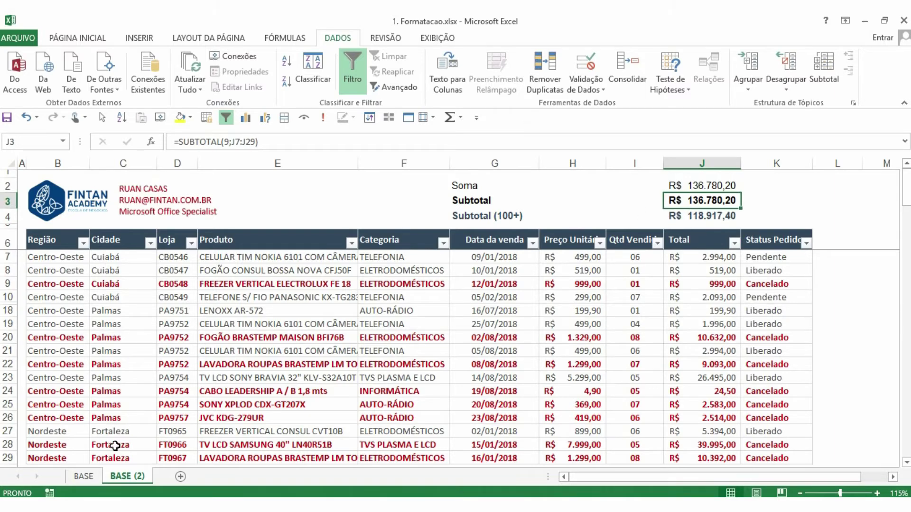
Copy the formatting of the Soma label in G1 to G2 on the BASE sheet.
{"action": "left_click", "coordinate": [87, 476]}
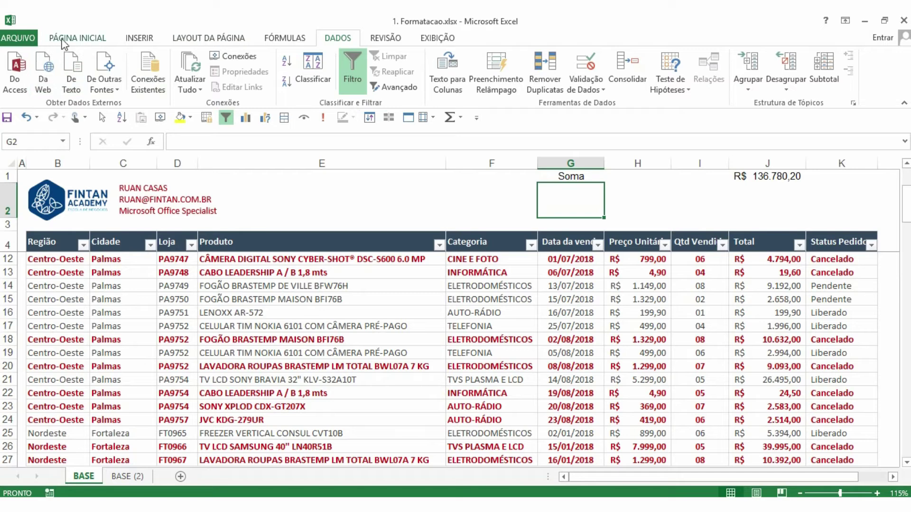
{"action": "left_click", "coordinate": [593, 177]}
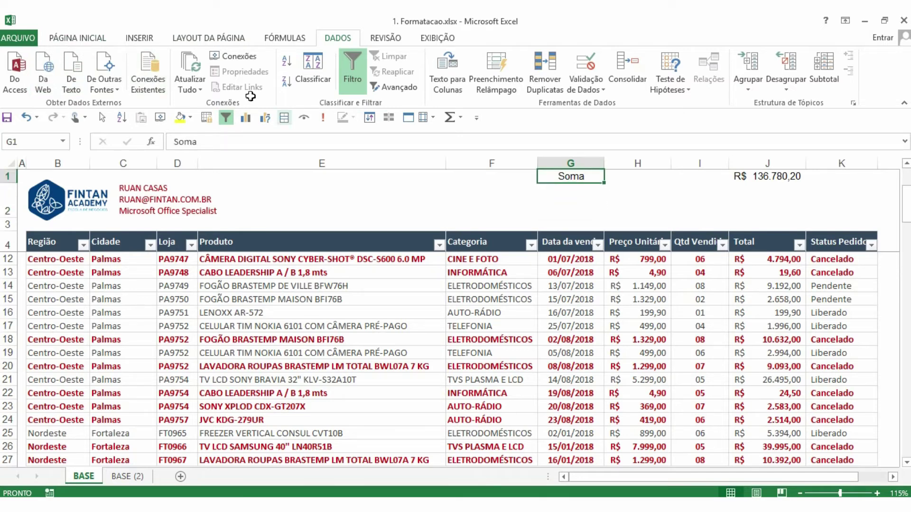
{"action": "left_click", "coordinate": [100, 40]}
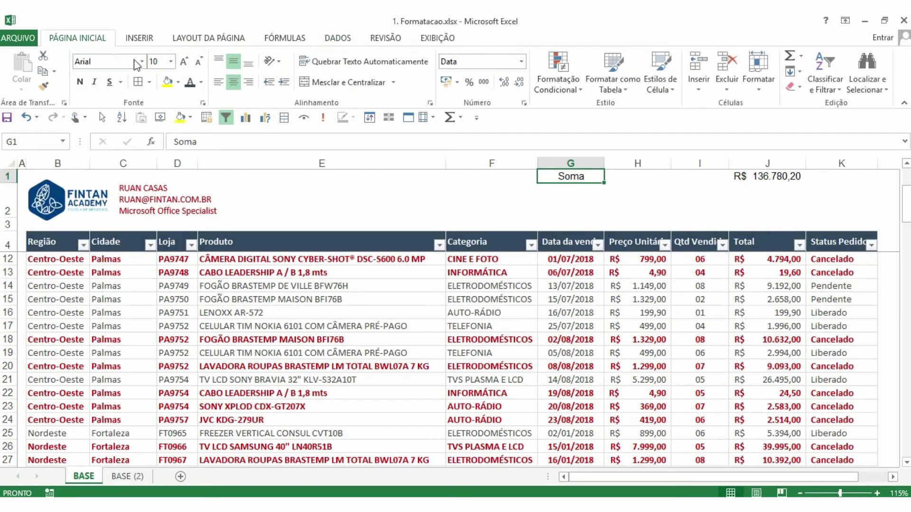
{"action": "left_click", "coordinate": [43, 85]}
{"action": "left_click", "coordinate": [552, 199]}
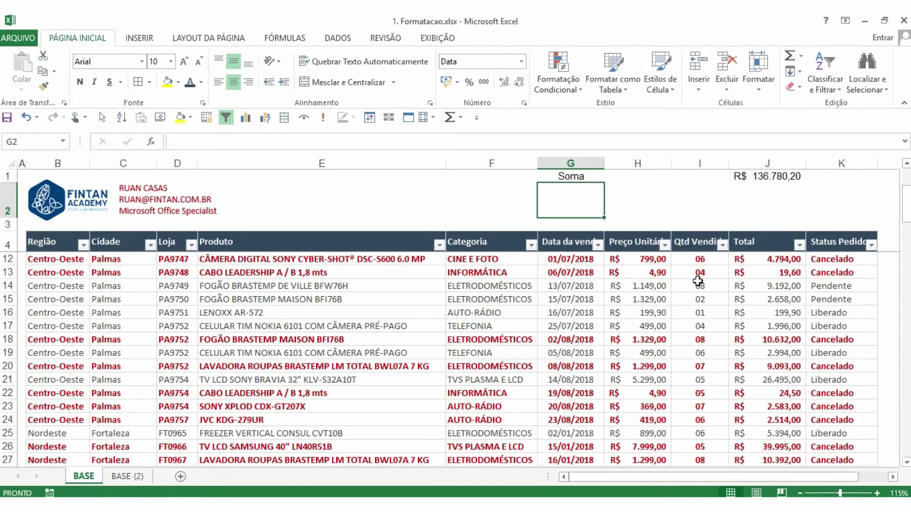
Enter the label Subtotal in G2, below Soma.
{"action": "type", "text": "Subtotal"}
{"action": "key", "text": "Tab"}
{"action": "key", "text": "Tab"}
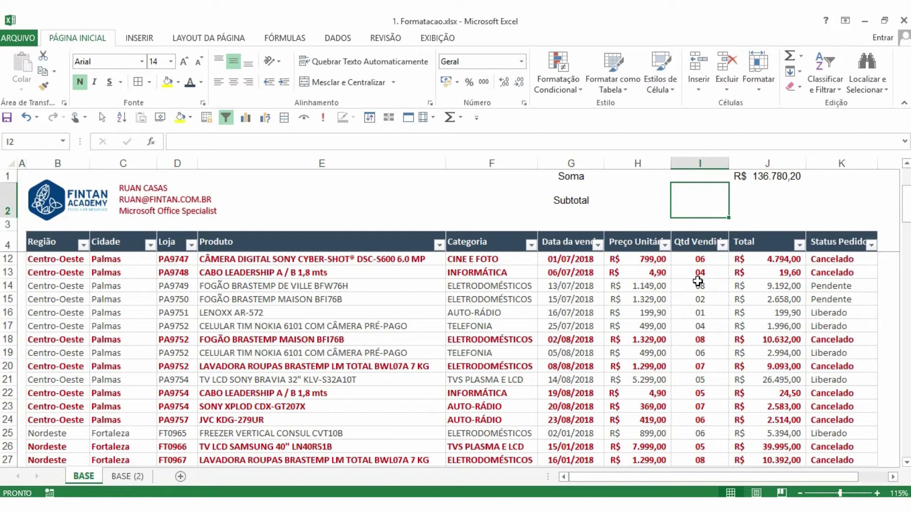
Enter =SUBTOTAL(9;J5:J27) in J2, choosing function 9 - SOMA for the Total column values.
{"action": "key", "text": "Tab"}
{"action": "type", "text": "=subto"}
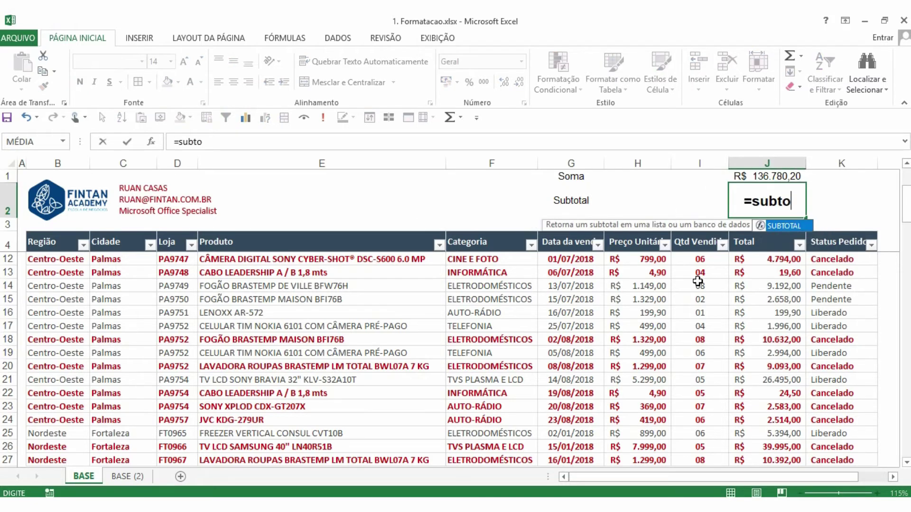
{"action": "key", "text": "Tab"}
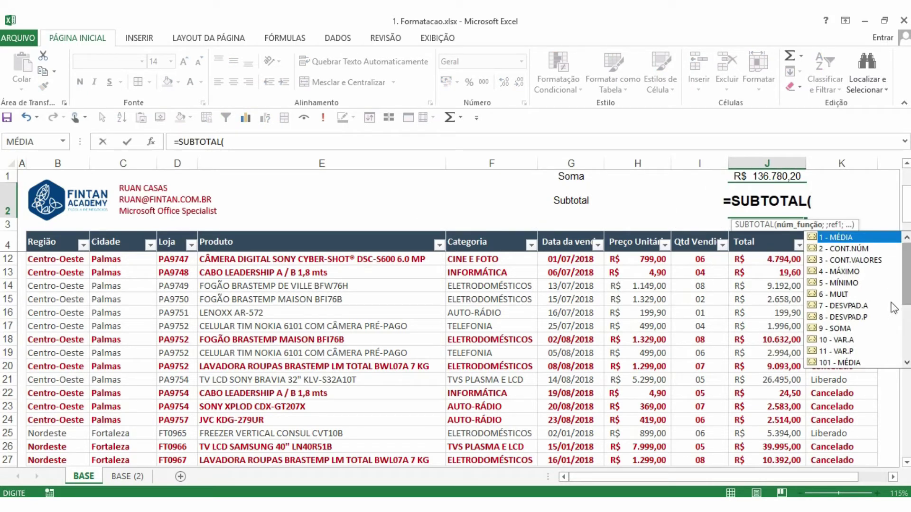
{"action": "left_click", "coordinate": [853, 332]}
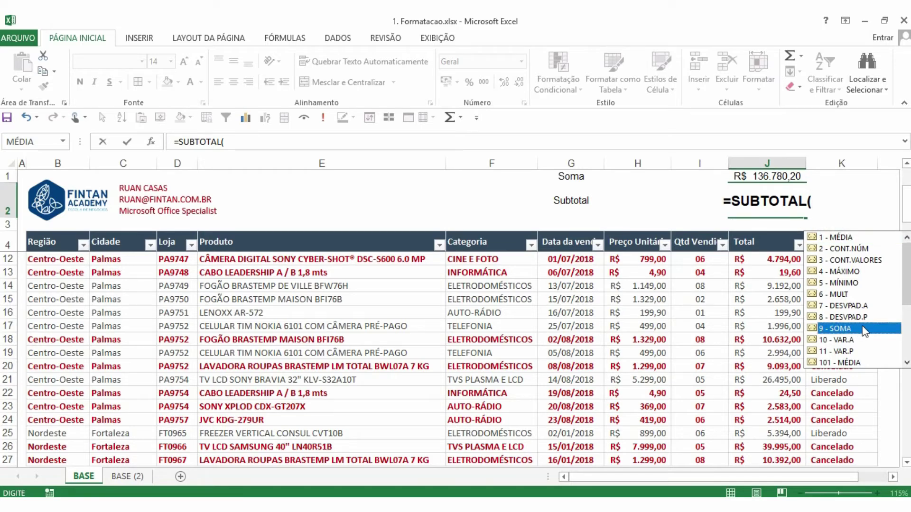
{"action": "double_click", "coordinate": [857, 331]}
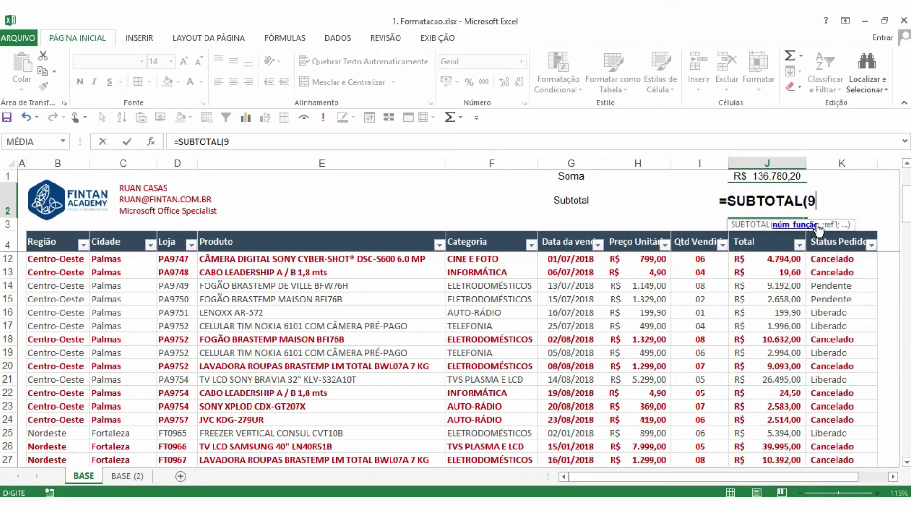
{"action": "type", "text": ";"}
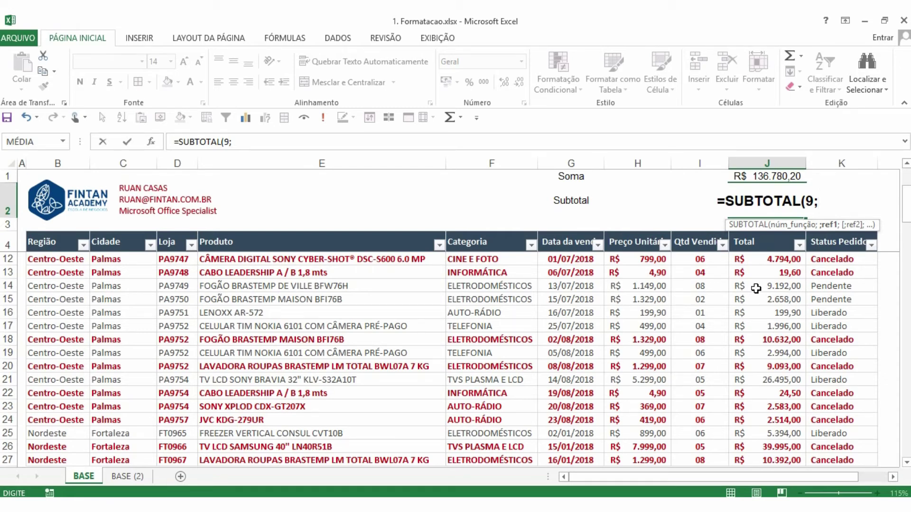
{"action": "left_click_drag", "start_coordinate": [764, 258], "coordinate": [764, 246]}
{"action": "key", "text": "shift+Down"}
{"action": "key", "text": "shift+Down"}
{"action": "key", "text": "shift+Down"}
{"action": "key", "text": "shift+Down"}
{"action": "key", "text": "shift+Down"}
{"action": "key", "text": "shift+Down"}
{"action": "key", "text": "shift+Down"}
{"action": "key", "text": "shift+Down"}
{"action": "key", "text": "shift+Down"}
{"action": "key", "text": "shift+Down"}
{"action": "key", "text": "shift+Down"}
{"action": "key", "text": "shift+Down"}
{"action": "key", "text": "shift+Down"}
{"action": "key", "text": "shift+Down"}
{"action": "key", "text": "shift+Down"}
{"action": "key", "text": "shift+Down"}
{"action": "key", "text": "shift+Down"}
{"action": "key", "text": "shift+Down"}
{"action": "key", "text": "shift+Down"}
{"action": "key", "text": "shift+Down"}
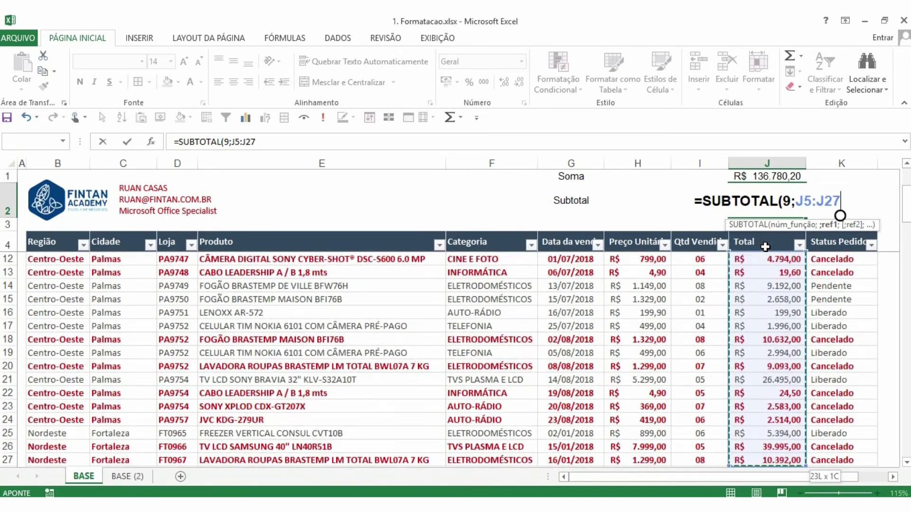
{"action": "key", "text": "Return"}
{"action": "key", "text": "Up"}
{"action": "key", "text": "Right"}
{"action": "key", "text": "Right"}
{"action": "key", "text": "Right"}
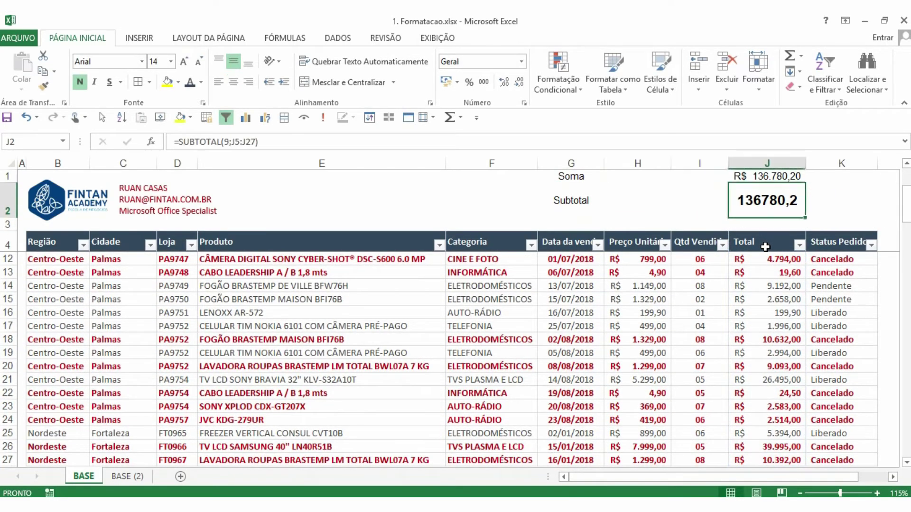
Copy the accounting format of the Soma total in J1 to the Subtotal result in J2.
{"action": "key", "text": "Up"}
{"action": "left_click", "coordinate": [43, 86]}
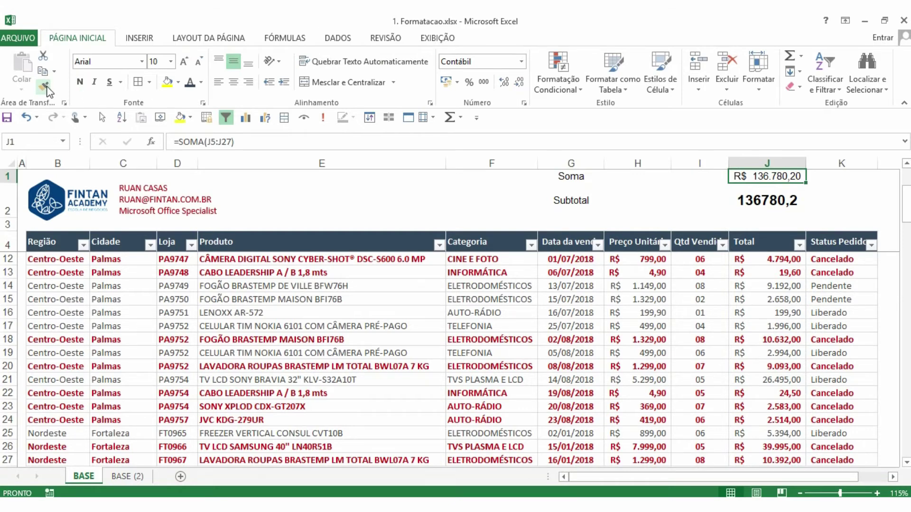
{"action": "left_click", "coordinate": [758, 201]}
{"action": "left_click", "coordinate": [683, 211]}
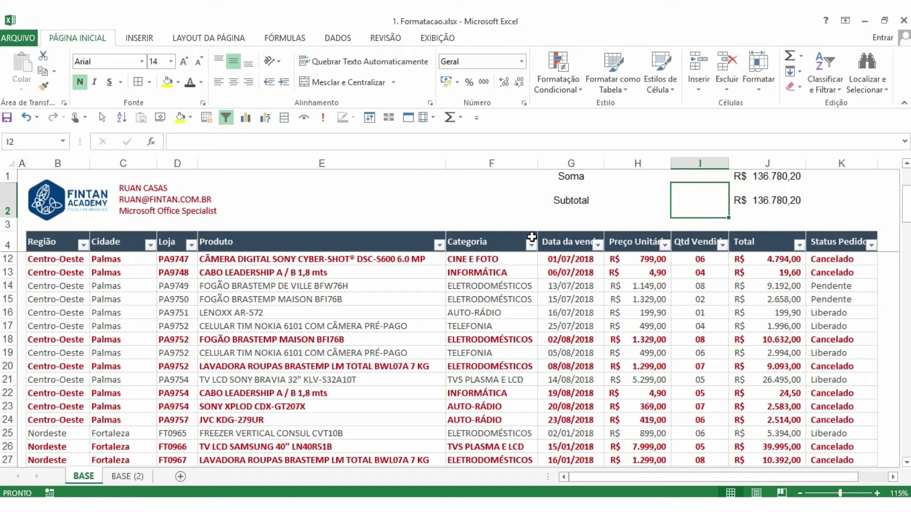
Filter the Categoria column to only AUTO-RÁDIO and check the Subtotal formula in J2.
{"action": "left_click", "coordinate": [530, 244]}
{"action": "left_click", "coordinate": [427, 355]}
{"action": "left_click", "coordinate": [417, 365]}
{"action": "left_click", "coordinate": [439, 479]}
{"action": "left_click", "coordinate": [783, 205]}
{"action": "left_click", "coordinate": [583, 206]}
{"action": "left_click", "coordinate": [768, 205]}
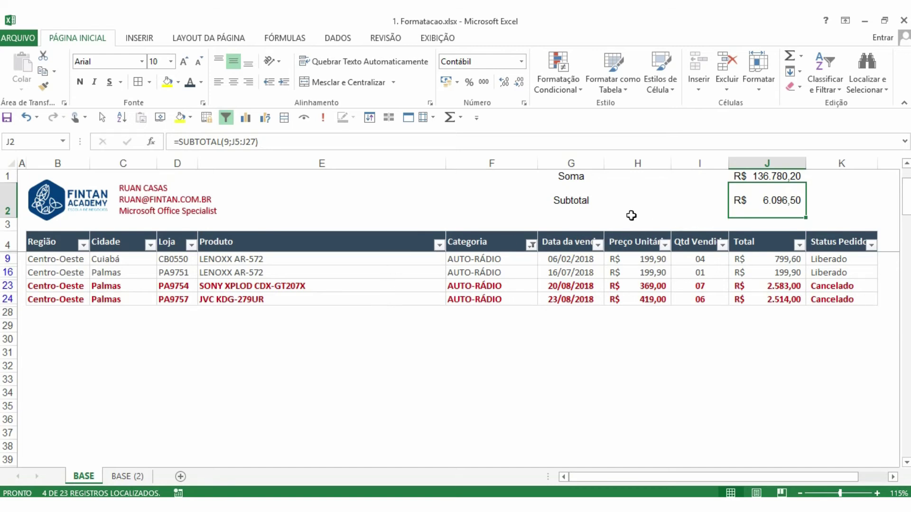
Enter the label Subtotal (100+) in G3, below the Subtotal label.
{"action": "left_click", "coordinate": [587, 214]}
{"action": "key", "text": "Return"}
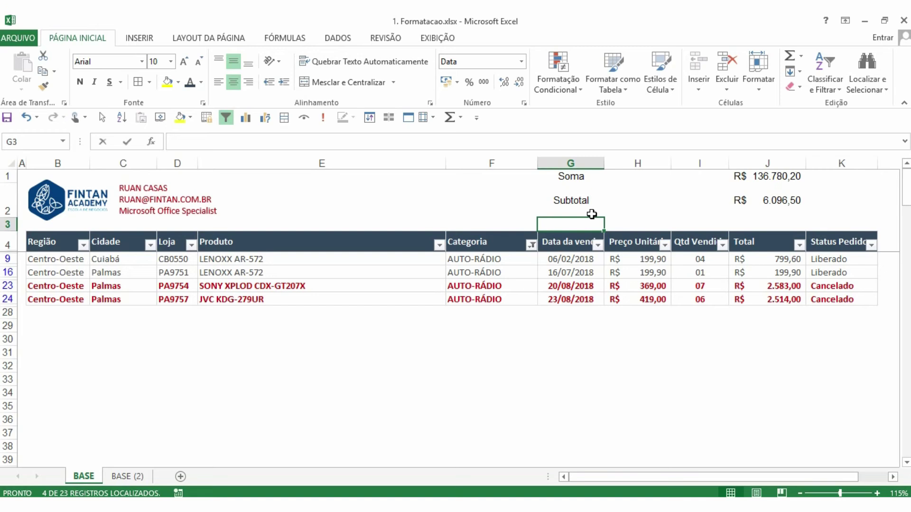
{"action": "type", "text": "subto"}
{"action": "key", "text": "BackSpace"}
{"action": "key", "text": "BackSpace"}
{"action": "key", "text": "BackSpace"}
{"action": "key", "text": "BackSpace"}
{"action": "key", "text": "BackSpace"}
{"action": "key", "text": "BackSpace"}
{"action": "type", "text": "S"}
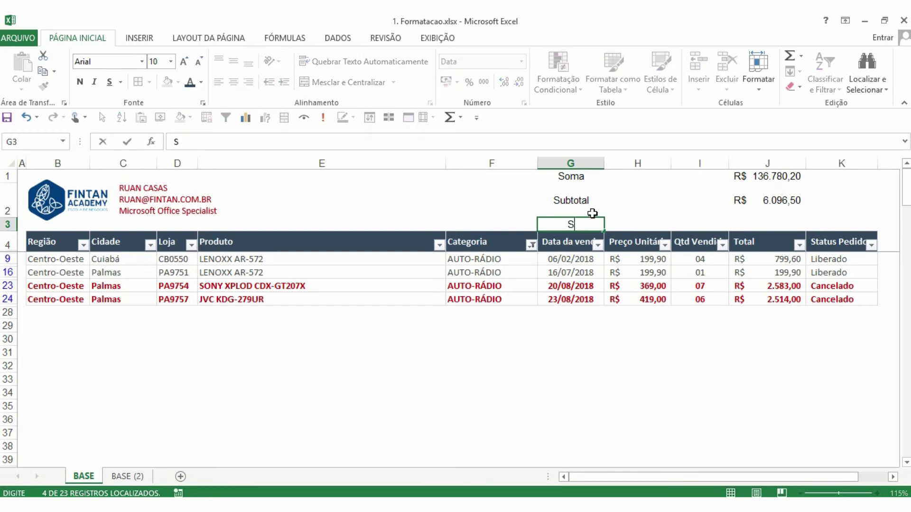
{"action": "type", "text": "ubtotal (100+)"}
{"action": "key", "text": "Return"}
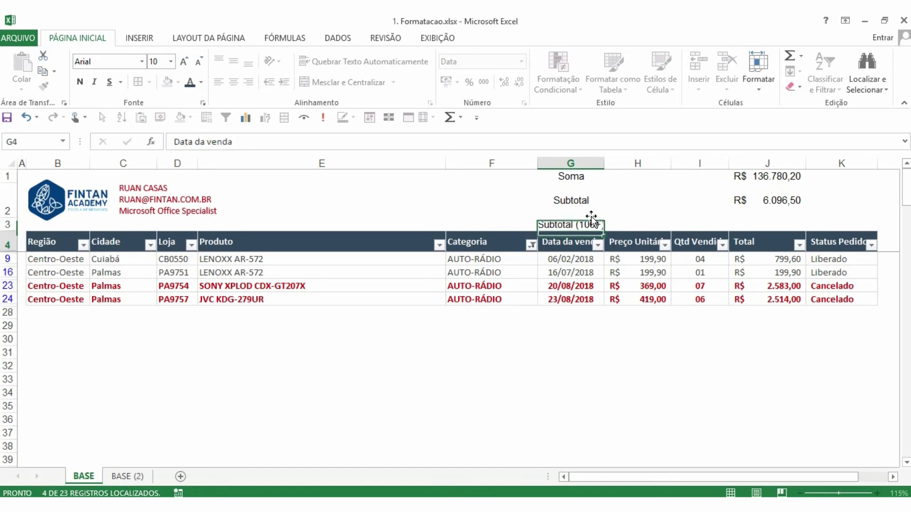
{"action": "key", "text": "Up"}
Clear the Categoria filter to show all sales rows on the BASE sheet.
{"action": "left_click", "coordinate": [372, 251]}
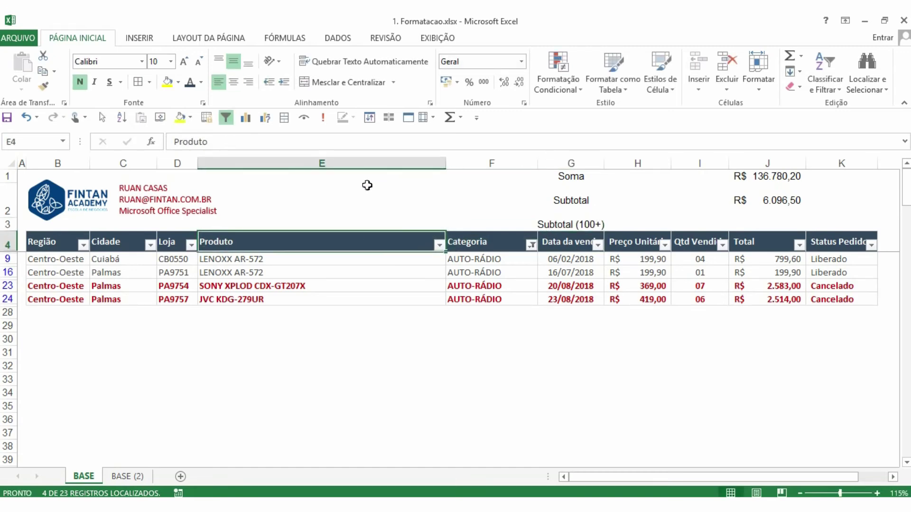
{"action": "left_click", "coordinate": [337, 37]}
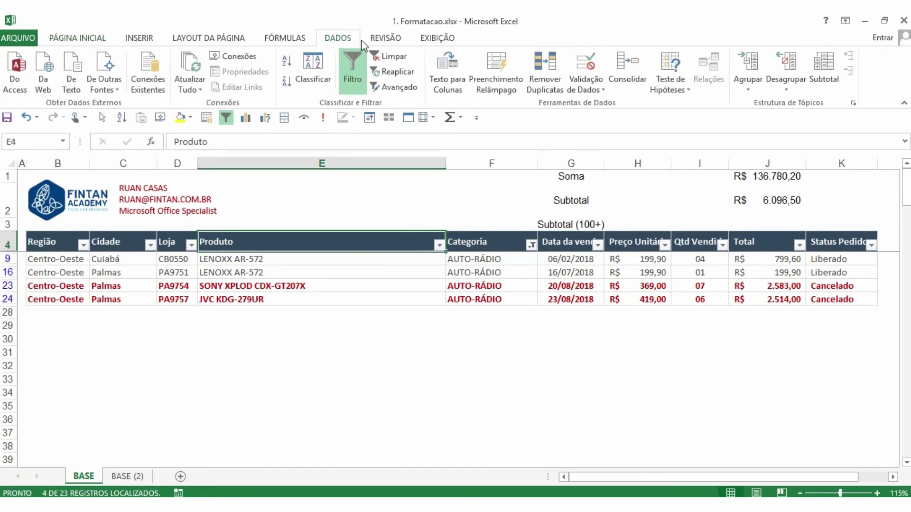
{"action": "left_click", "coordinate": [385, 57]}
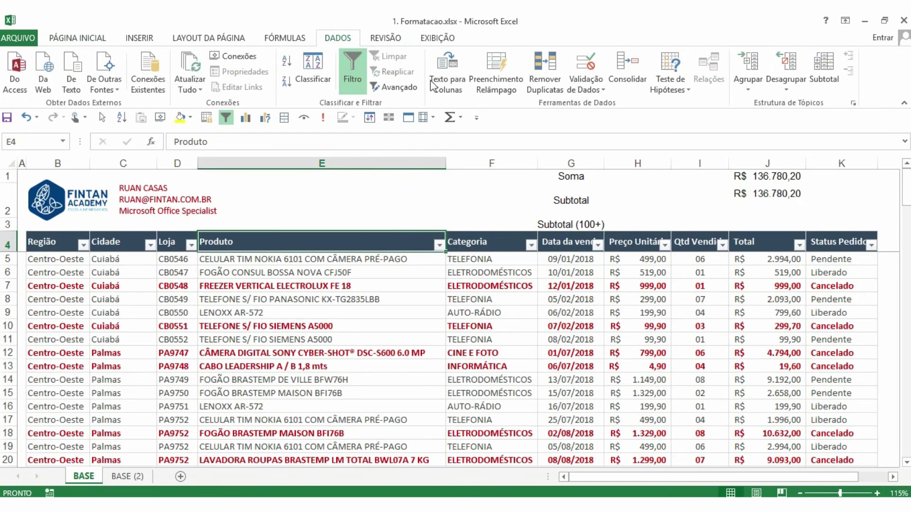
Enter =SUBTOTAL(109;J5:J27) in J3, using function 109 - SOMA on the Total column values.
{"action": "left_click", "coordinate": [747, 223]}
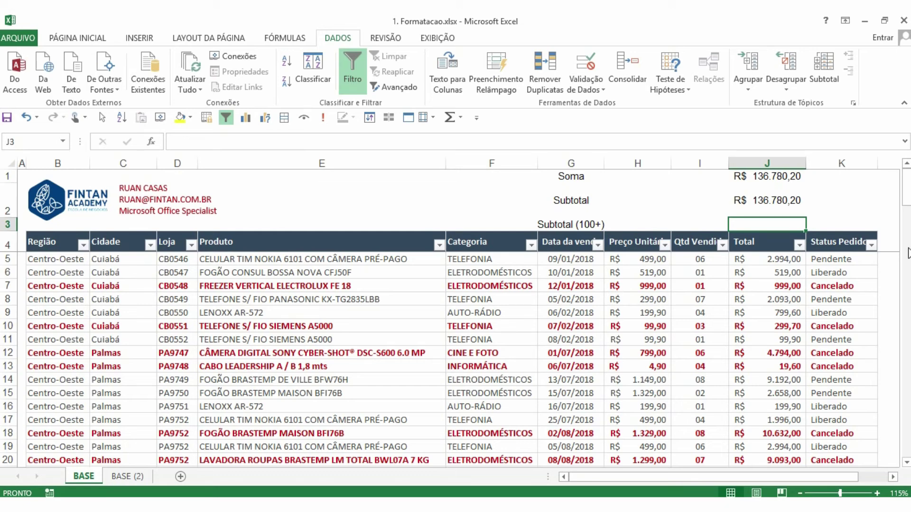
{"action": "type", "text": "=subtotal"}
{"action": "key", "text": "Tab"}
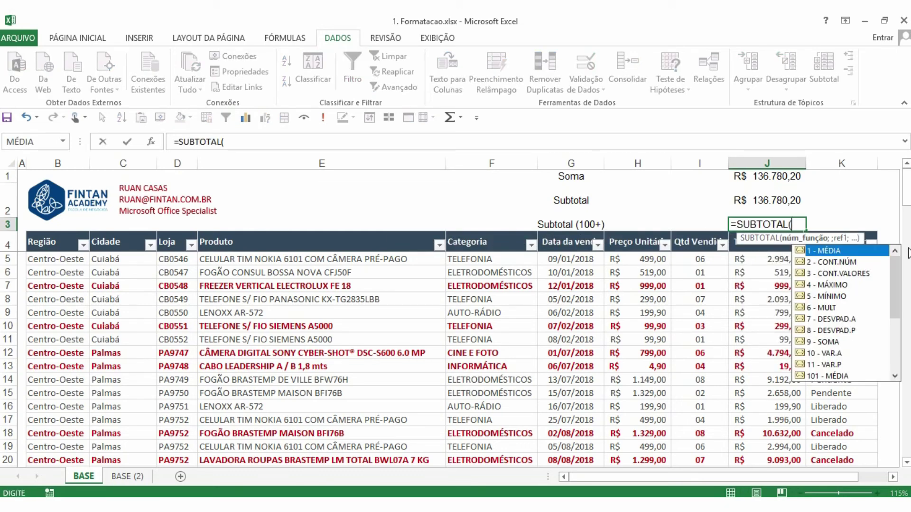
{"action": "left_click_drag", "start_coordinate": [898, 299], "coordinate": [902, 351]}
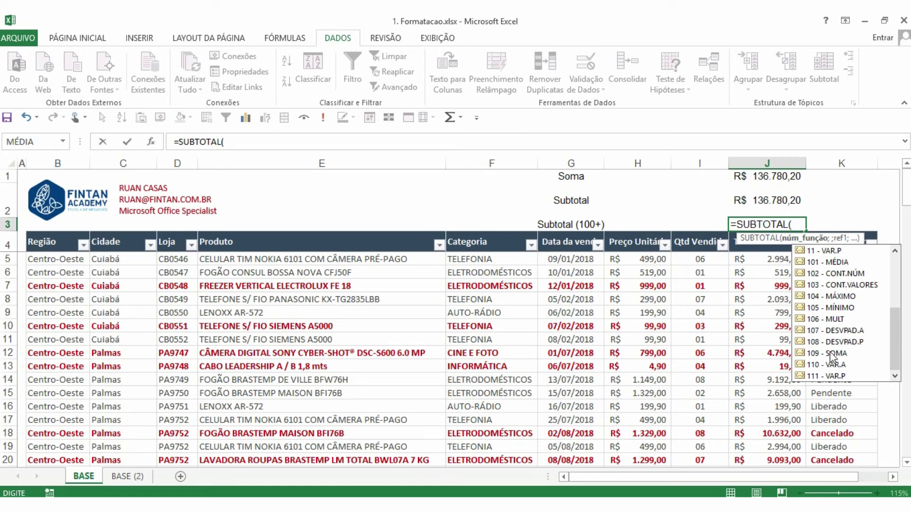
{"action": "double_click", "coordinate": [830, 354]}
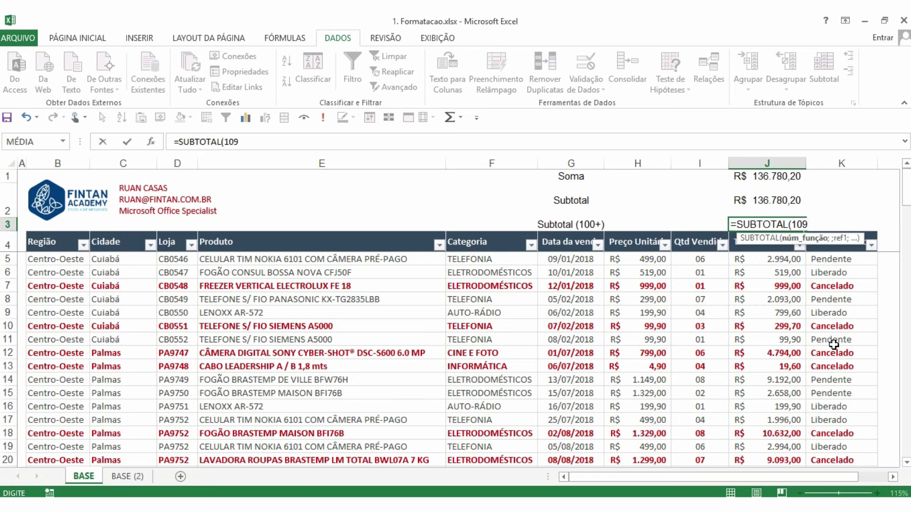
{"action": "key", "text": "BackSpace"}
{"action": "key", "text": "BackSpace"}
{"action": "key", "text": "BackSpace"}
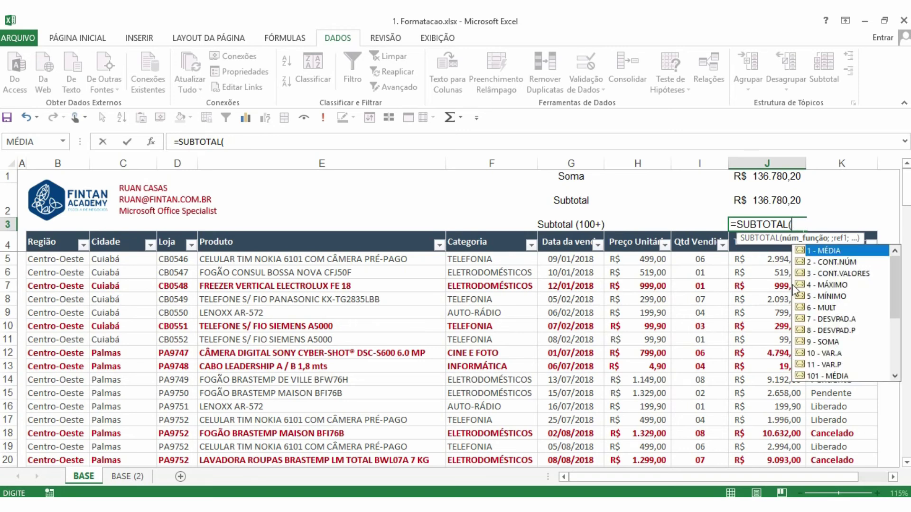
{"action": "type", "text": "109;"}
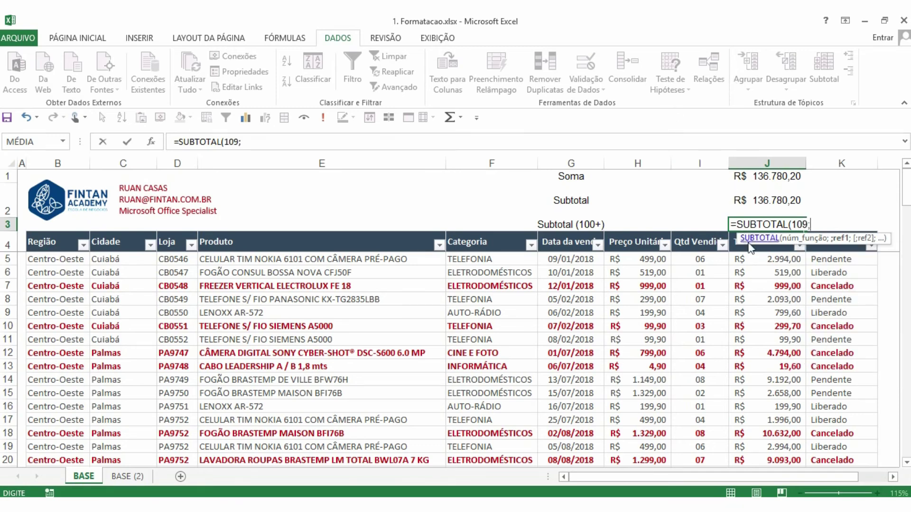
{"action": "left_click", "coordinate": [758, 259]}
{"action": "key", "text": "ctrl+shift+Down"}
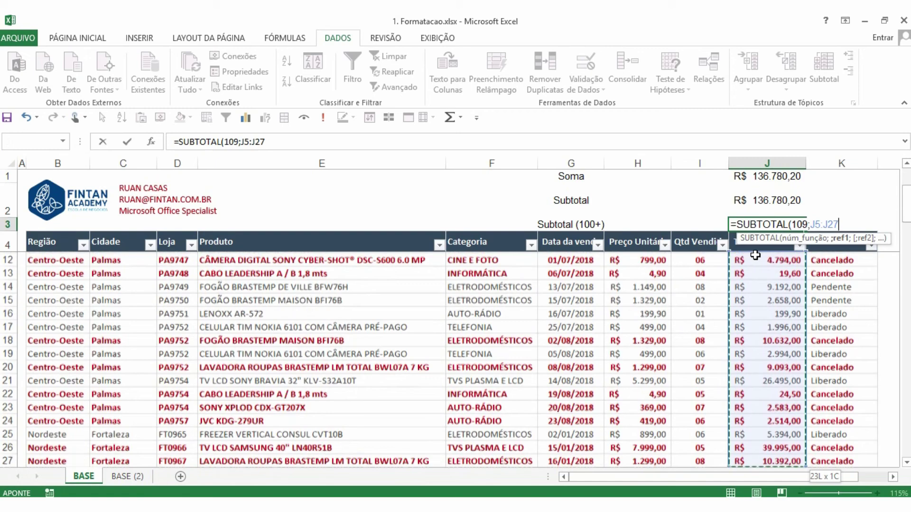
{"action": "key", "text": "Return"}
{"action": "key", "text": "Up"}
{"action": "key", "text": "Up"}
{"action": "key", "text": "Up"}
{"action": "key", "text": "Down"}
{"action": "key", "text": "Down"}
{"action": "key", "text": "Down"}
{"action": "key", "text": "Down"}
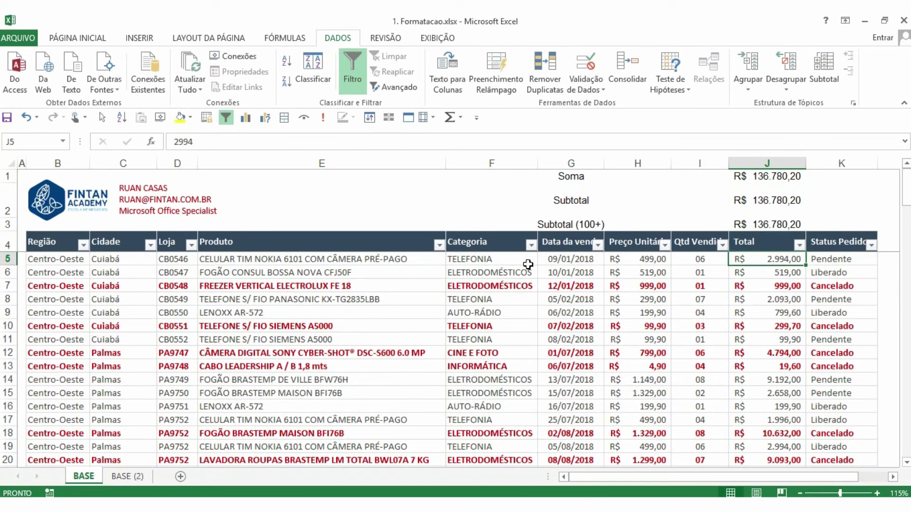
Filter the Cidade column to only Fortaleza and inspect the two subtotal formulas in J2 and J3.
{"action": "left_click", "coordinate": [532, 256]}
{"action": "left_click", "coordinate": [531, 244]}
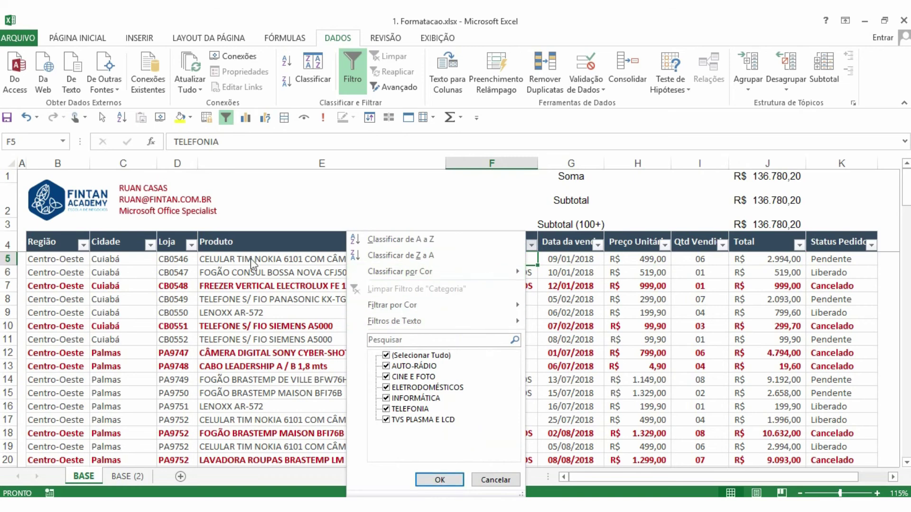
{"action": "left_click", "coordinate": [96, 271]}
{"action": "left_click", "coordinate": [150, 245]}
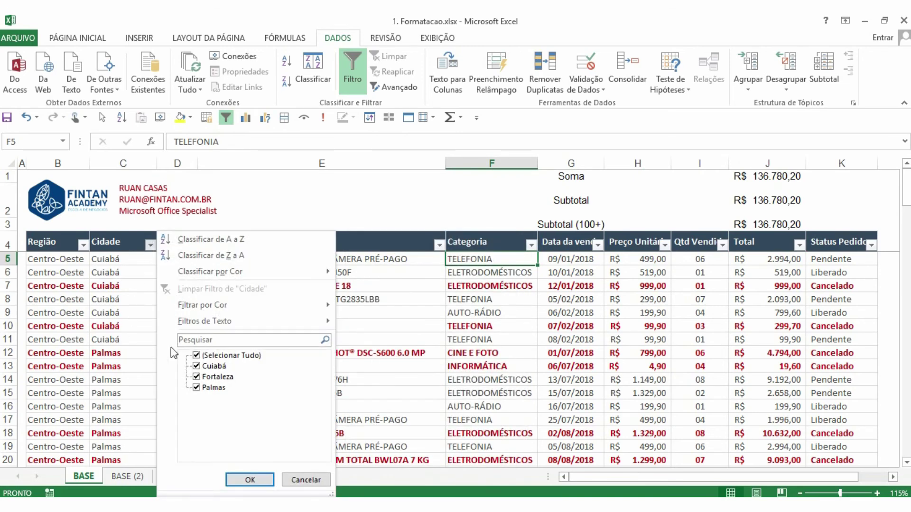
{"action": "left_click", "coordinate": [211, 367]}
{"action": "left_click", "coordinate": [215, 377]}
{"action": "left_click", "coordinate": [214, 387]}
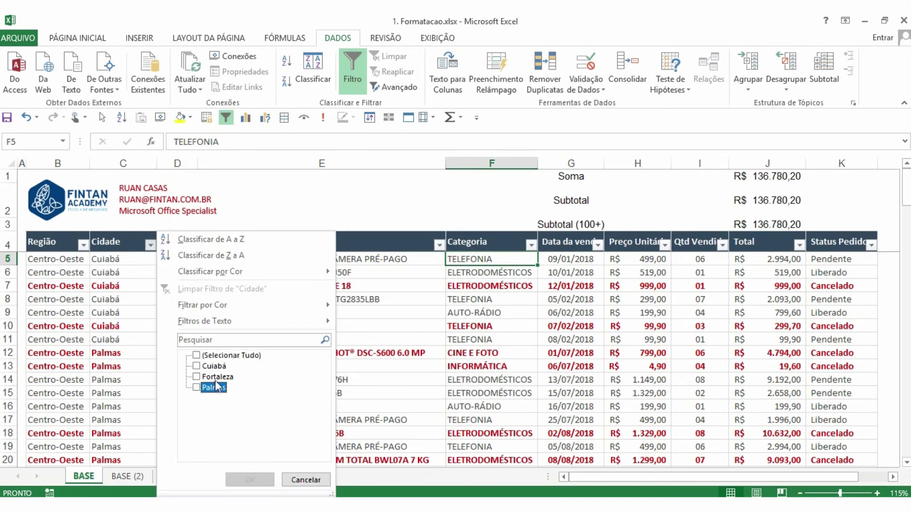
{"action": "left_click", "coordinate": [214, 376]}
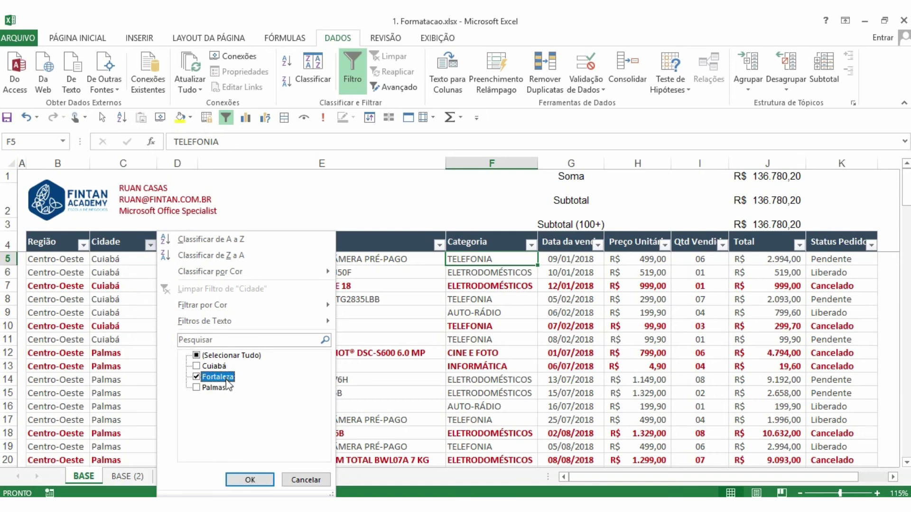
{"action": "left_click", "coordinate": [250, 480]}
{"action": "left_click", "coordinate": [770, 204]}
{"action": "left_click", "coordinate": [771, 226]}
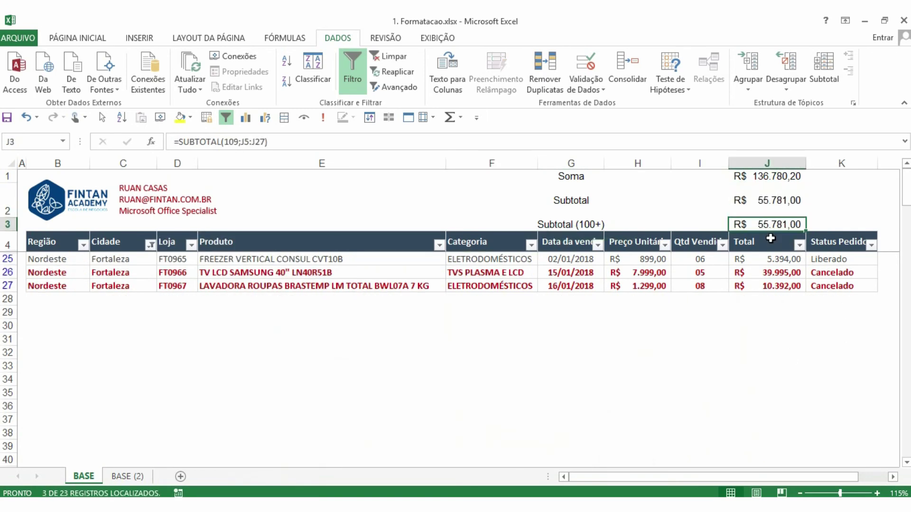